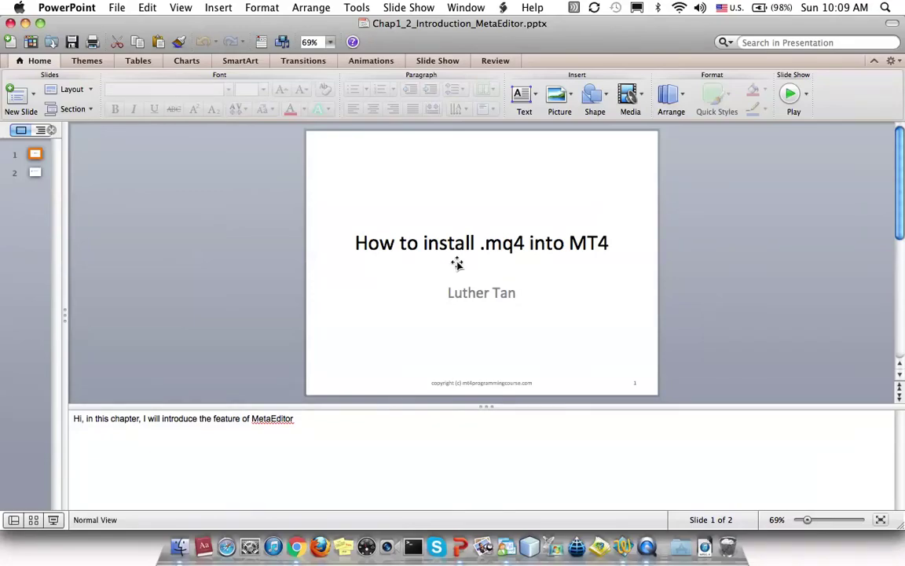
# Step: Minimize PowerPoint and open myEA.mq4 from the Finder Desktop window in TextWrangler
pyautogui.click(25, 22)
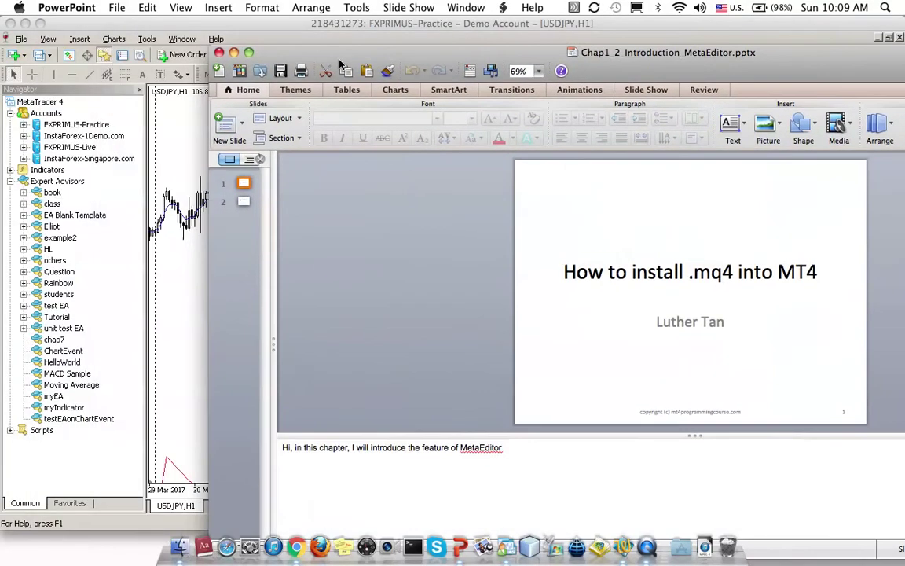
pyautogui.click(470, 153)
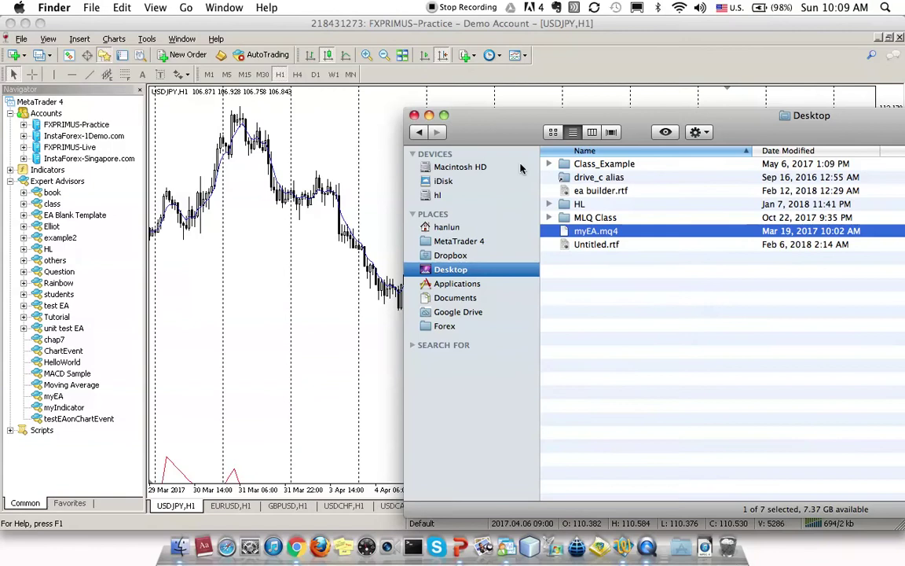
pyautogui.moveTo(484, 132); pyautogui.dragTo(338, 115)
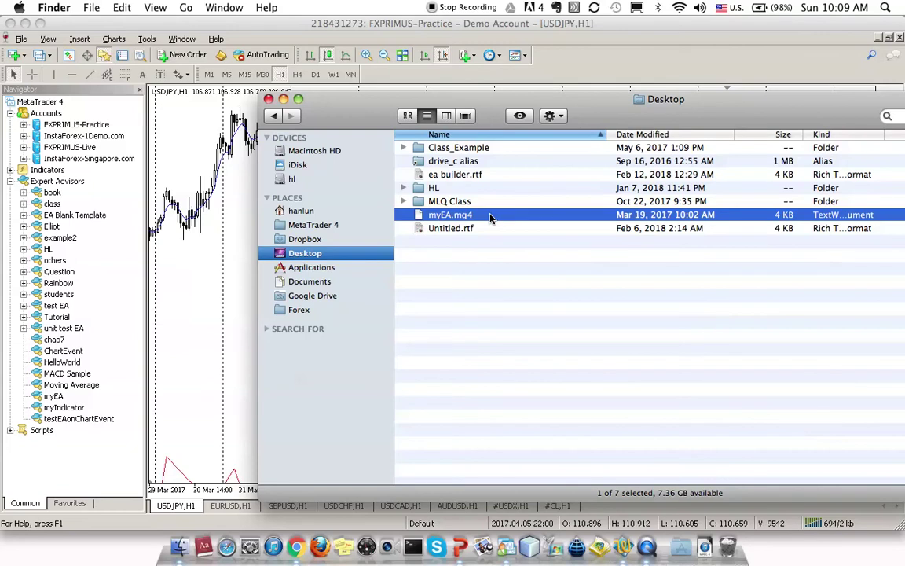
pyautogui.moveTo(491, 218); pyautogui.dragTo(626, 544)
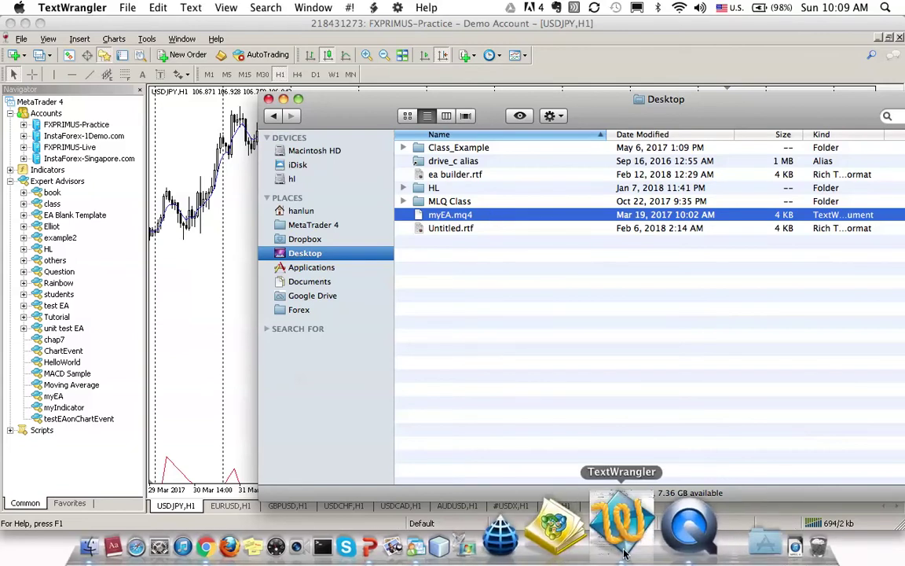
# Step: Scroll through the myEA.mq4 trading code in TextWrangler, then minimize the editor window
pyautogui.scroll(-14, 224, 291)
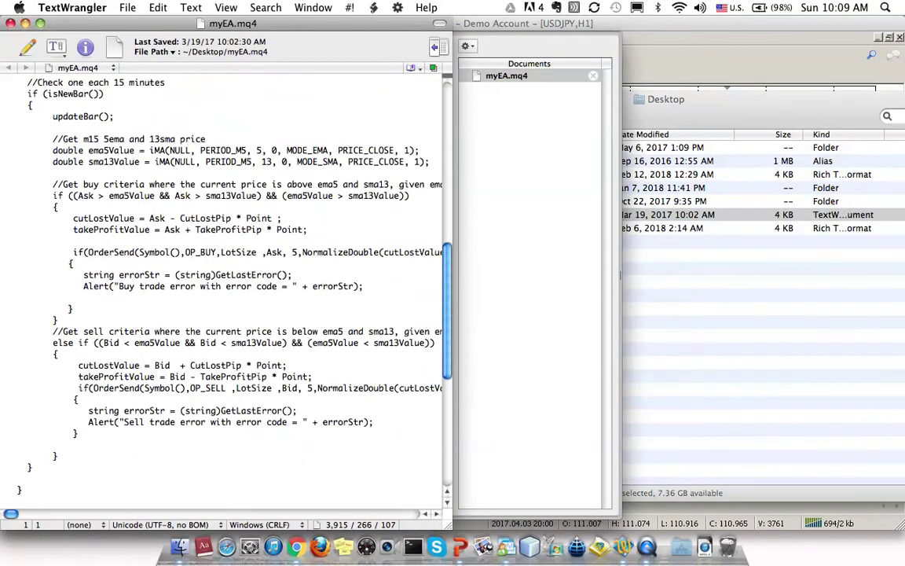
pyautogui.scroll(14, 377, 365)
pyautogui.scroll(-19, 376, 365)
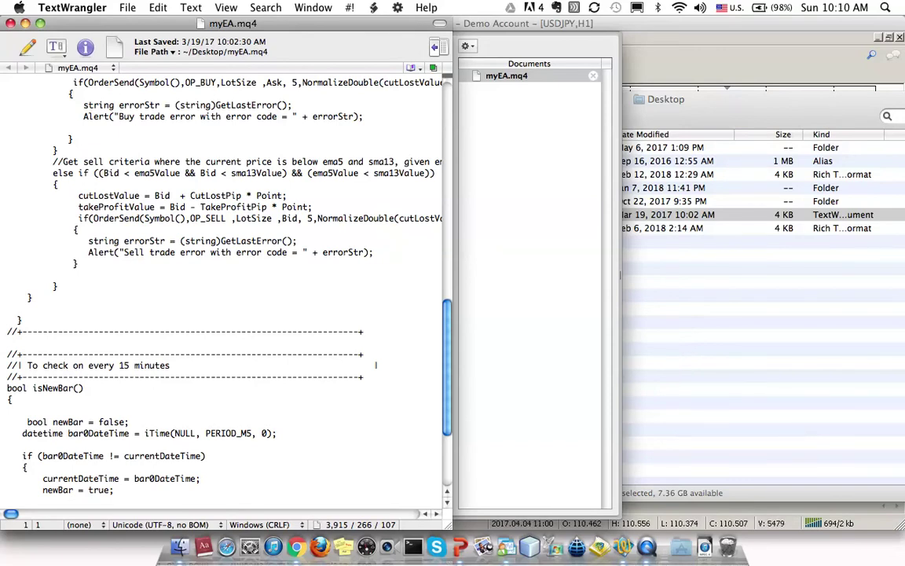
pyautogui.click(25, 23)
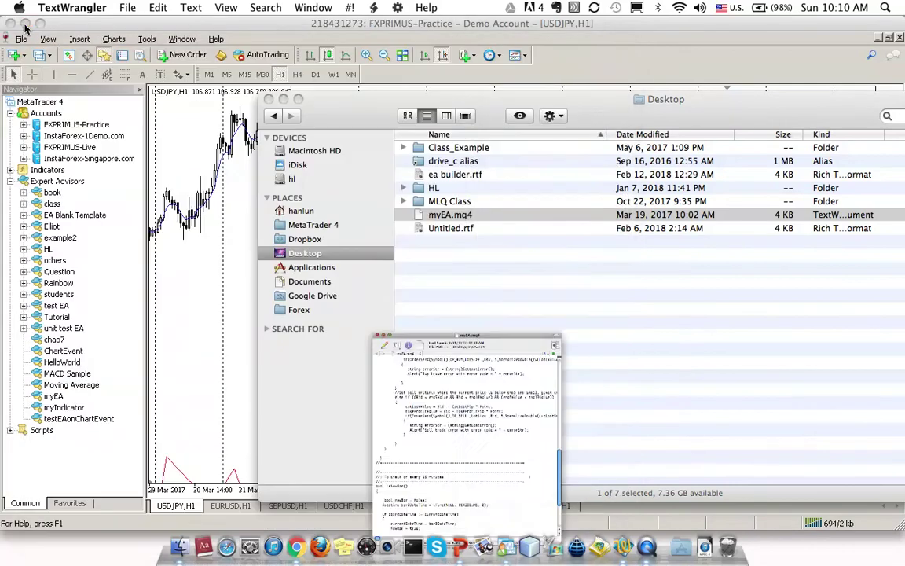
# Step: Close the Desktop Finder window and launch MetaEditor via Tools > MetaQuotes Language Editor
pyautogui.click(486, 216)
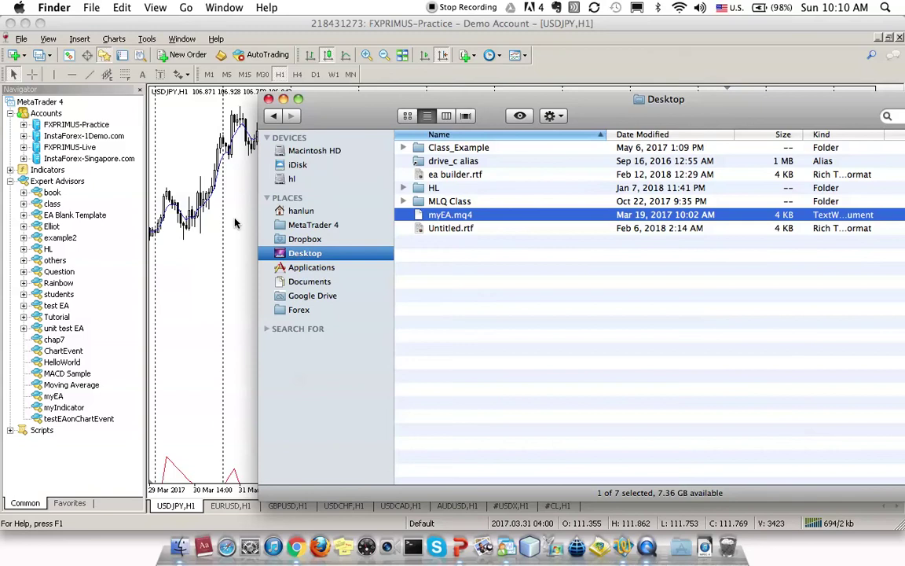
pyautogui.click(184, 223)
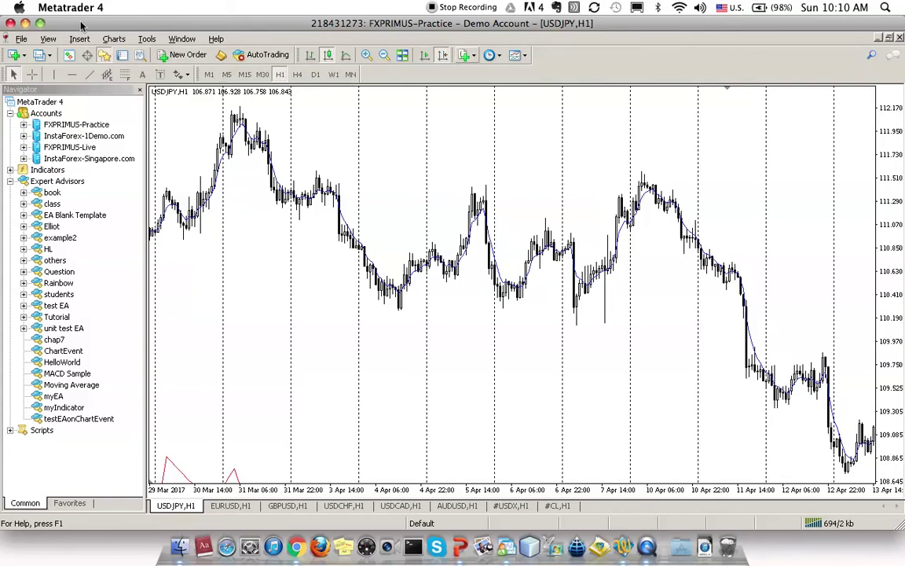
pyautogui.click(147, 39)
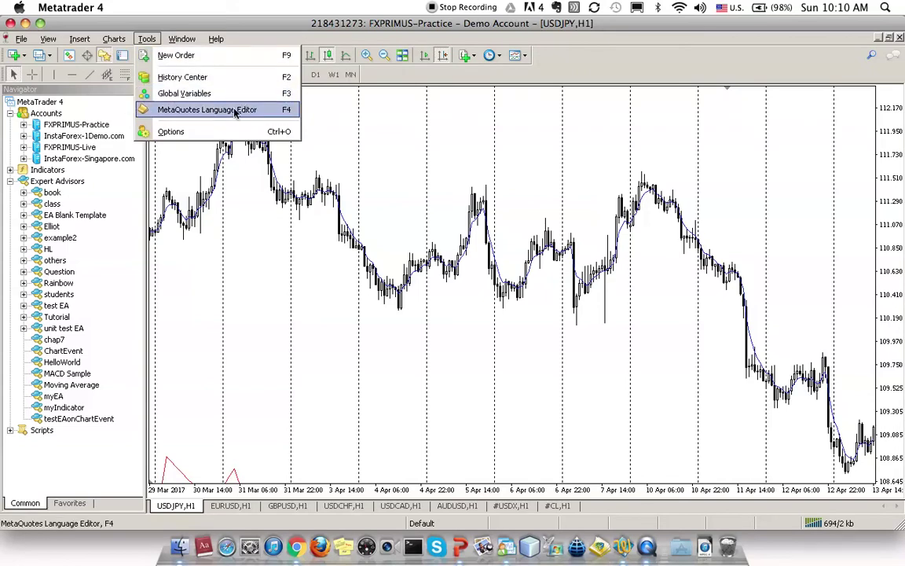
pyautogui.click(158, 113)
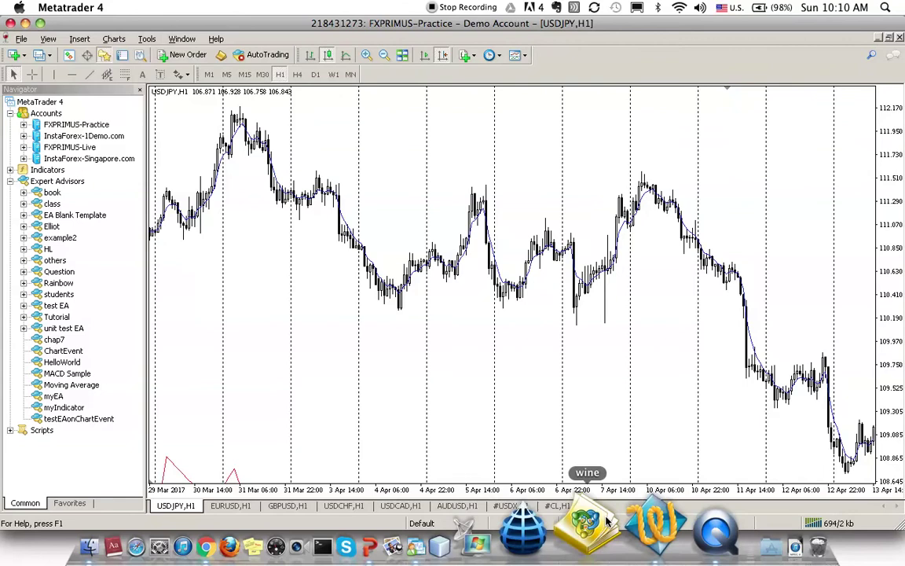
pyautogui.click(602, 523)
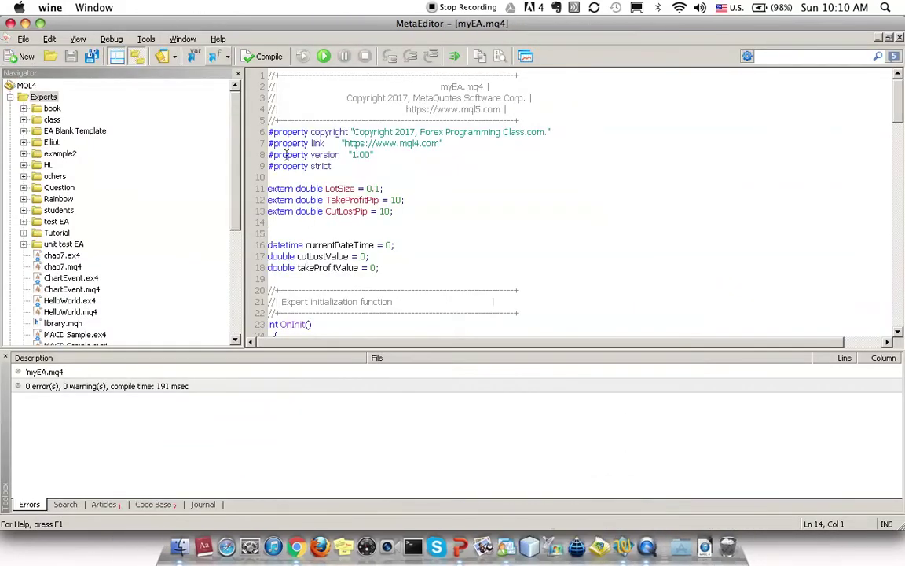
# Step: Narrow the Navigator pane, then open HelloWorld.mq4's containing Experts folder via Open Folder
pyautogui.moveTo(234, 142); pyautogui.dragTo(187, 88)
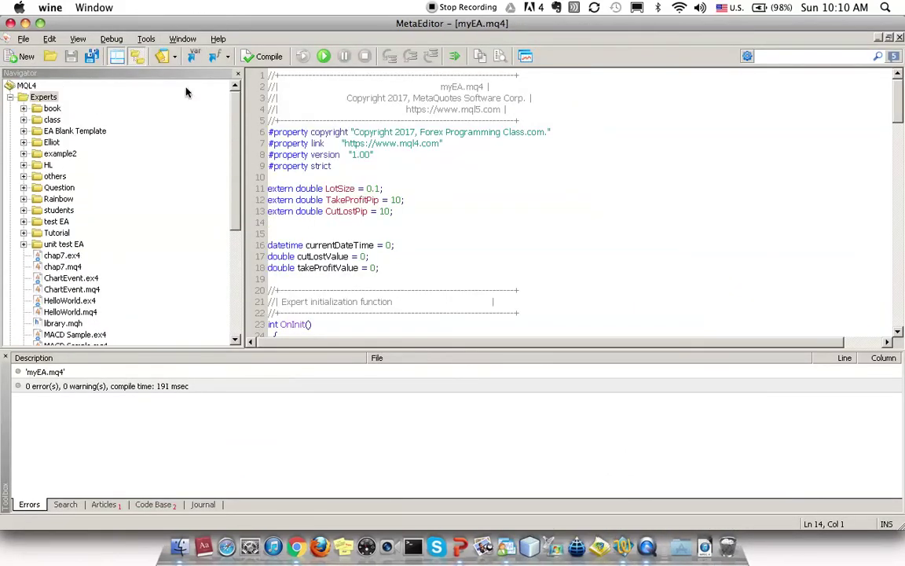
pyautogui.moveTo(243, 245); pyautogui.dragTo(185, 232)
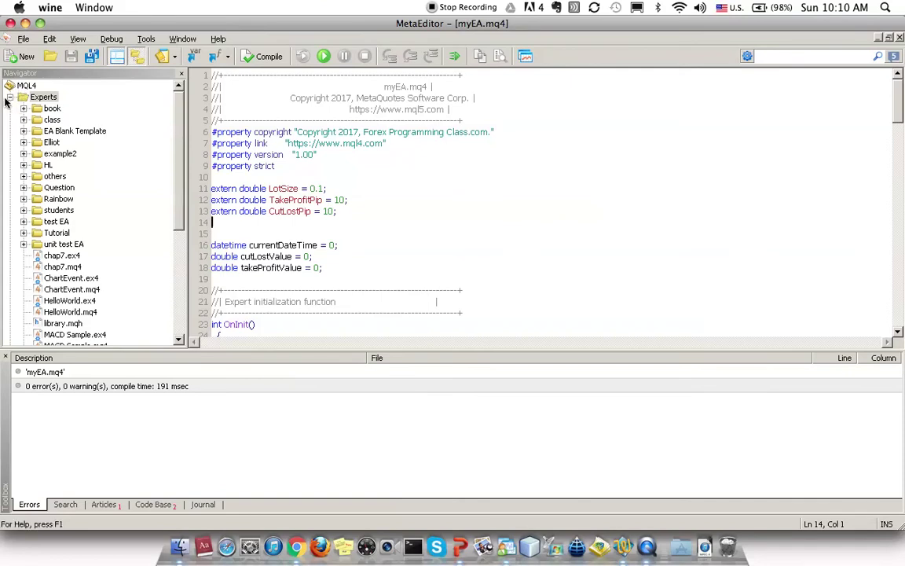
pyautogui.scroll(-1, 70, 196)
pyautogui.scroll(1, 89, 225)
pyautogui.scroll(-3, 87, 226)
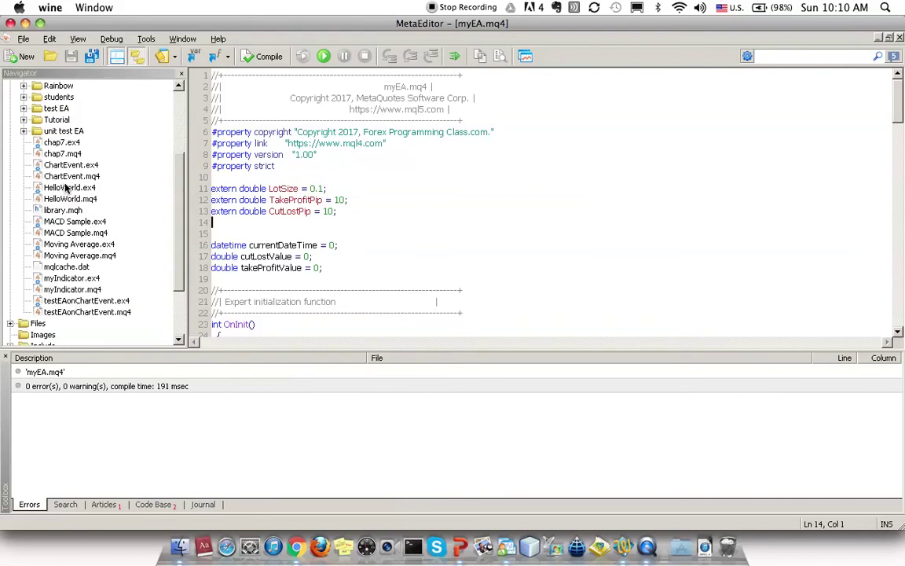
pyautogui.scroll(3, 67, 185)
pyautogui.scroll(-3, 67, 212)
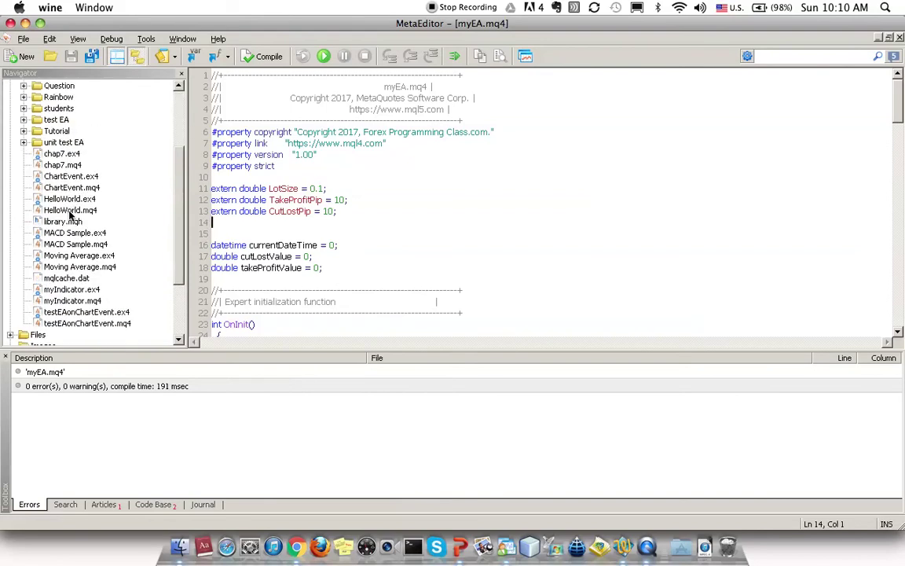
pyautogui.rightClick(71, 210)
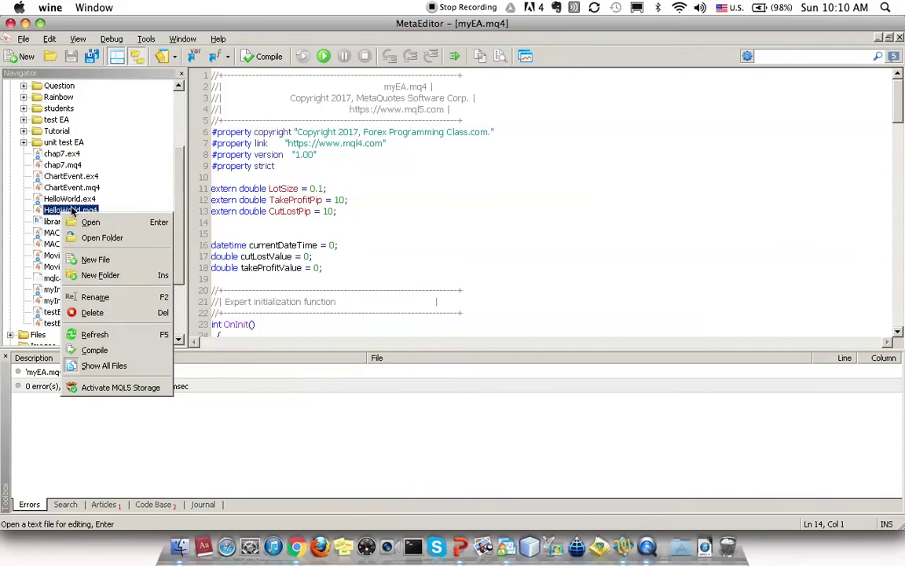
pyautogui.click(122, 239)
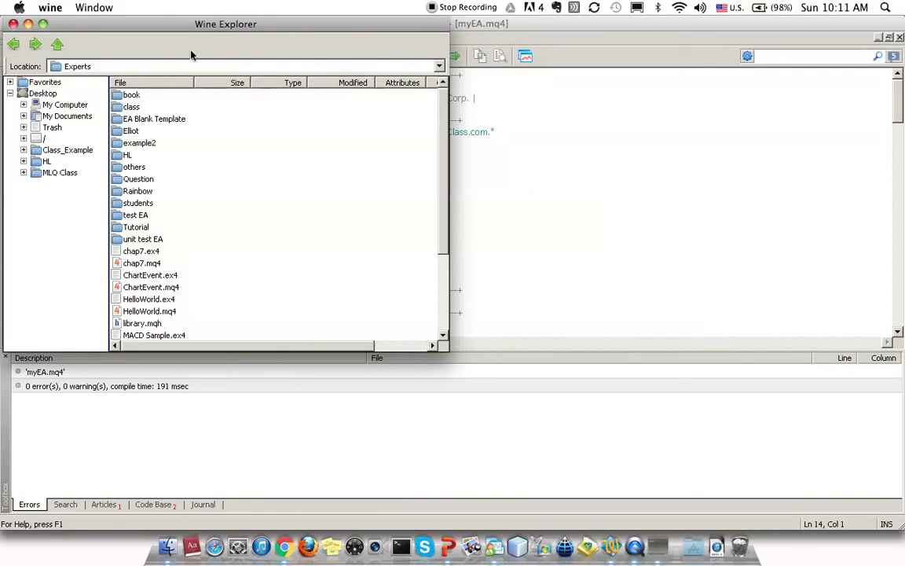
# Step: Center the Experts explorer window and browse the parent folders in the Location dropdown
pyautogui.moveTo(189, 24); pyautogui.dragTo(418, 85)
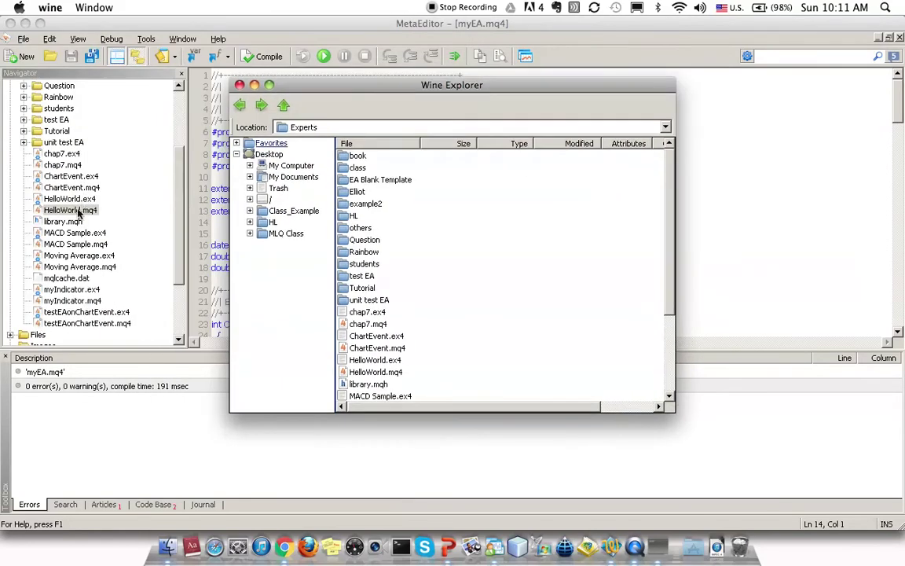
pyautogui.click(664, 126)
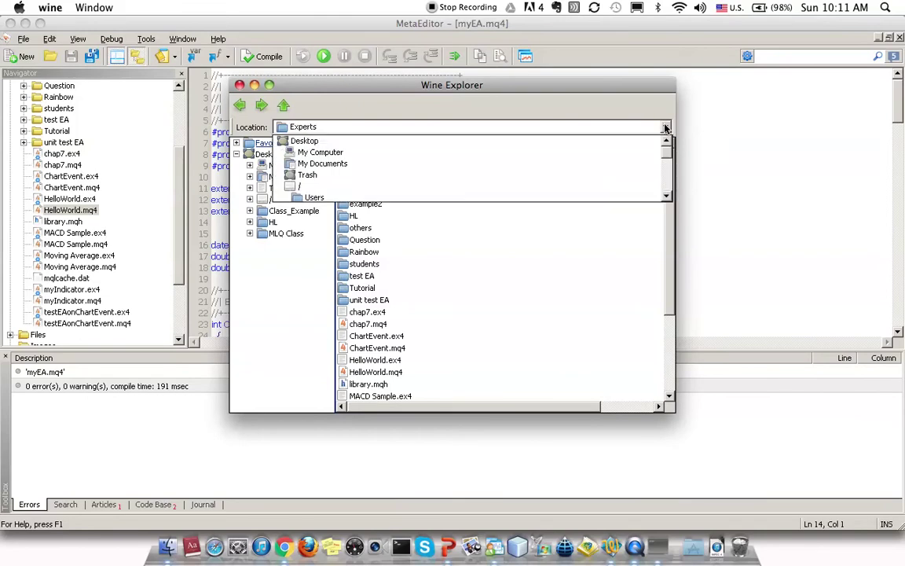
pyautogui.click(667, 196)
pyautogui.click(667, 196)
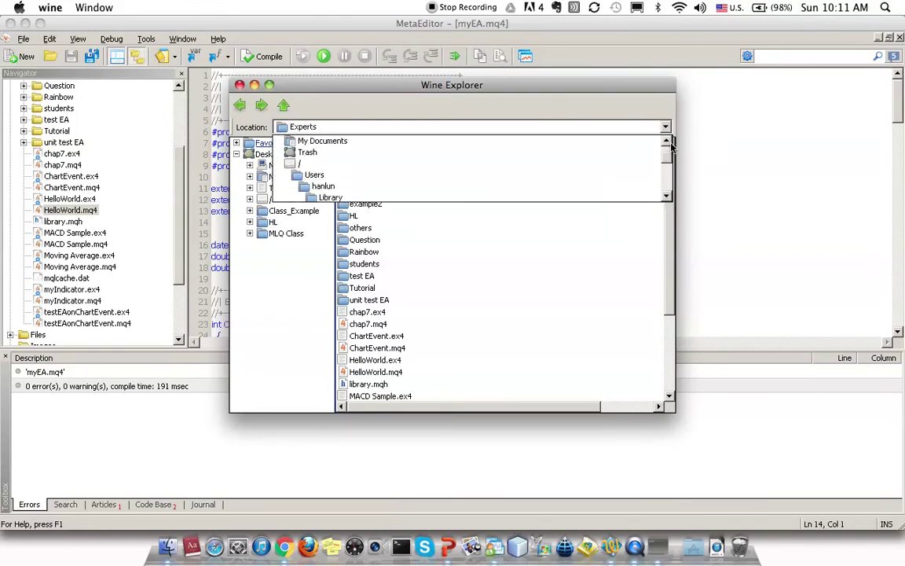
pyautogui.scroll(2, 587, 140)
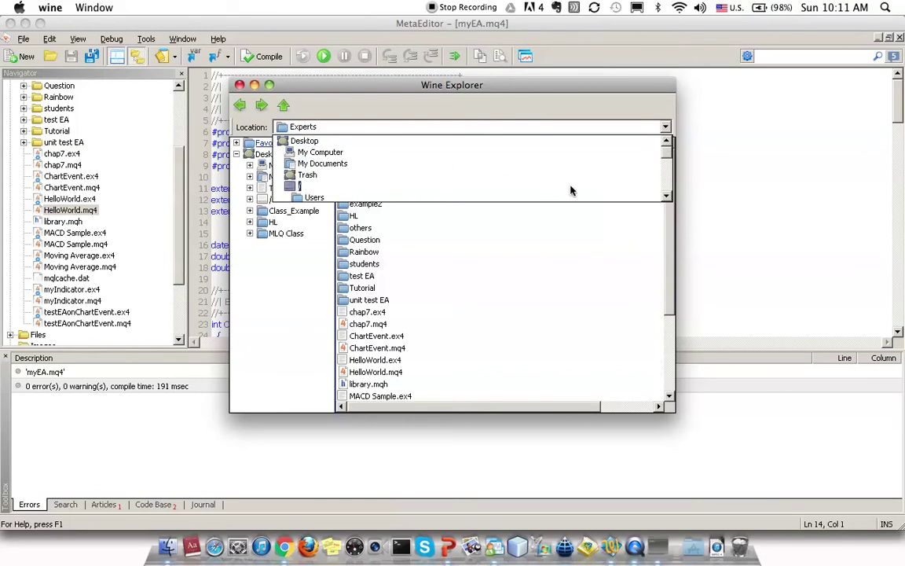
pyautogui.click(667, 197)
pyautogui.click(666, 197)
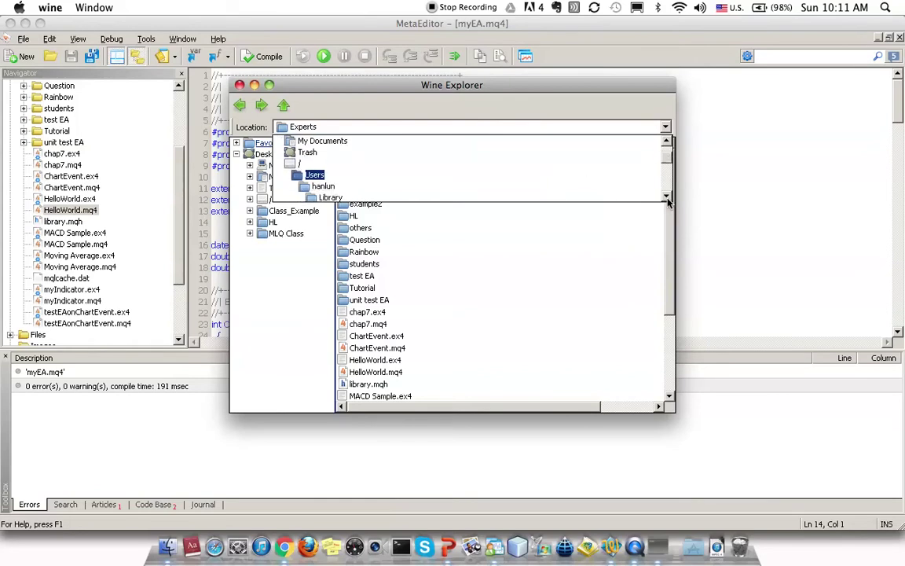
pyautogui.click(667, 196)
pyautogui.click(667, 196)
pyautogui.click(667, 197)
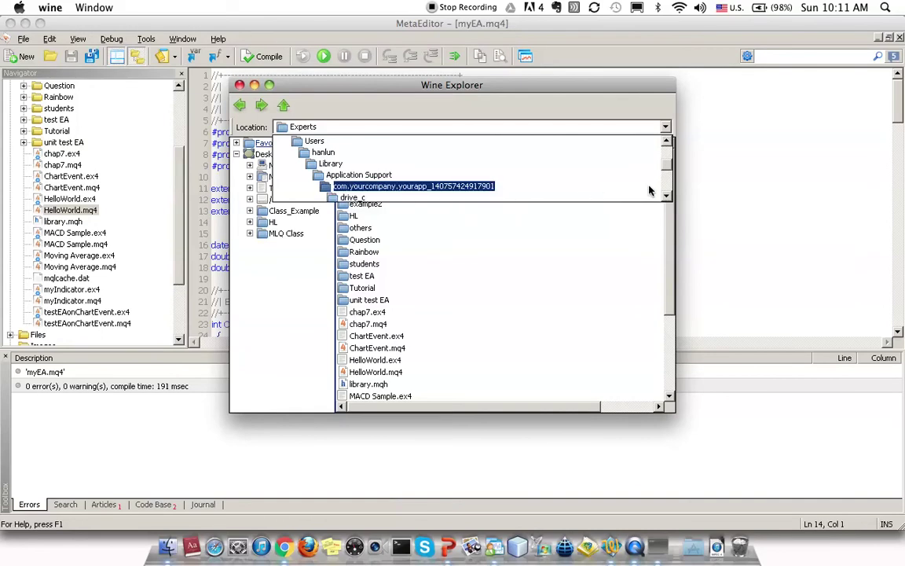
pyautogui.press('Escape')
# Step: Trace the path drive_c\Program Files\MetaTrader 4\MQL4\Experts, then close Wine Explorer
pyautogui.click(598, 124)
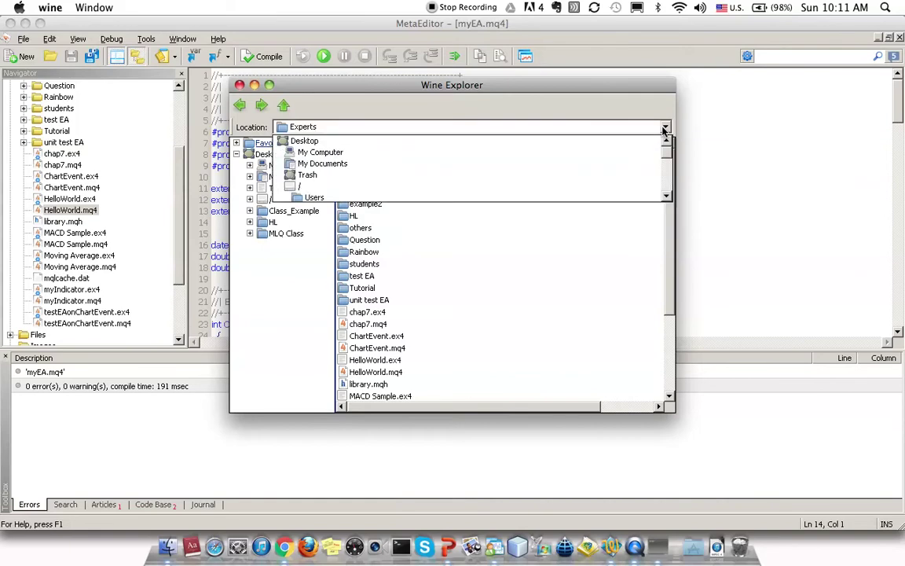
pyautogui.scroll(-3, 667, 196)
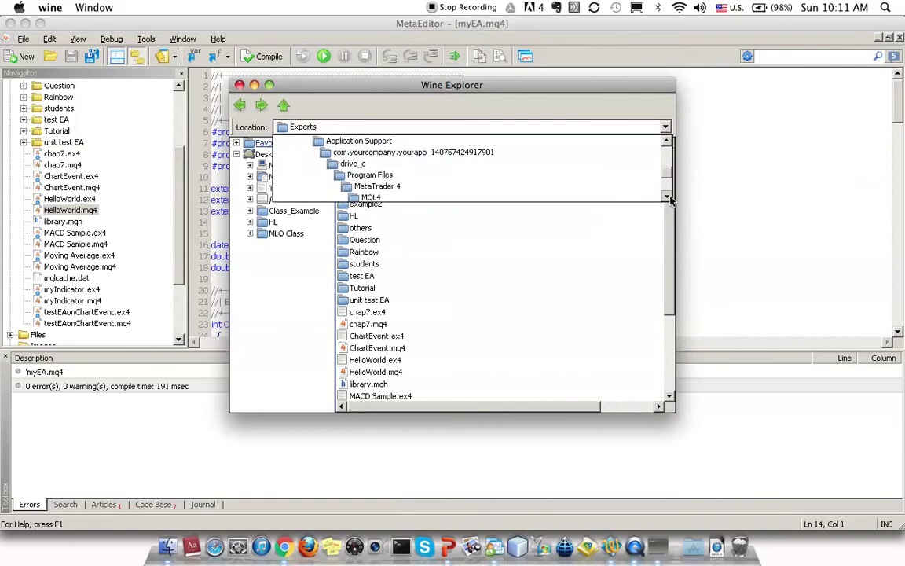
pyautogui.click(667, 196)
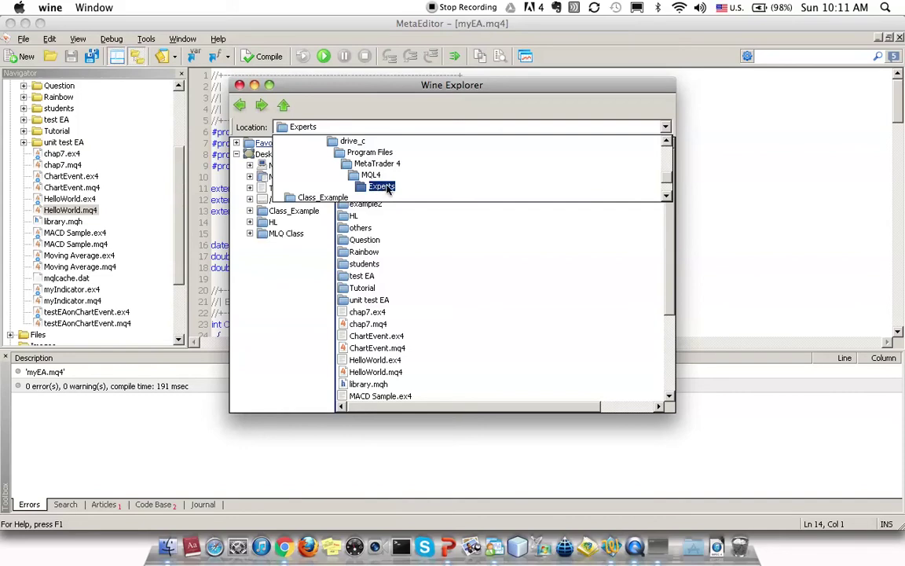
pyautogui.scroll(3, 384, 188)
pyautogui.scroll(-3, 377, 187)
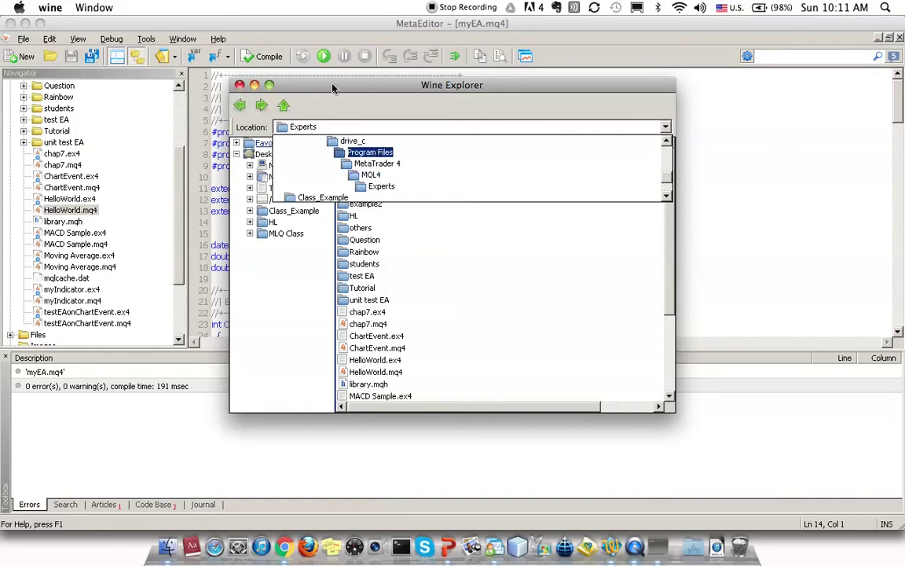
pyautogui.click(302, 82)
pyautogui.click(239, 84)
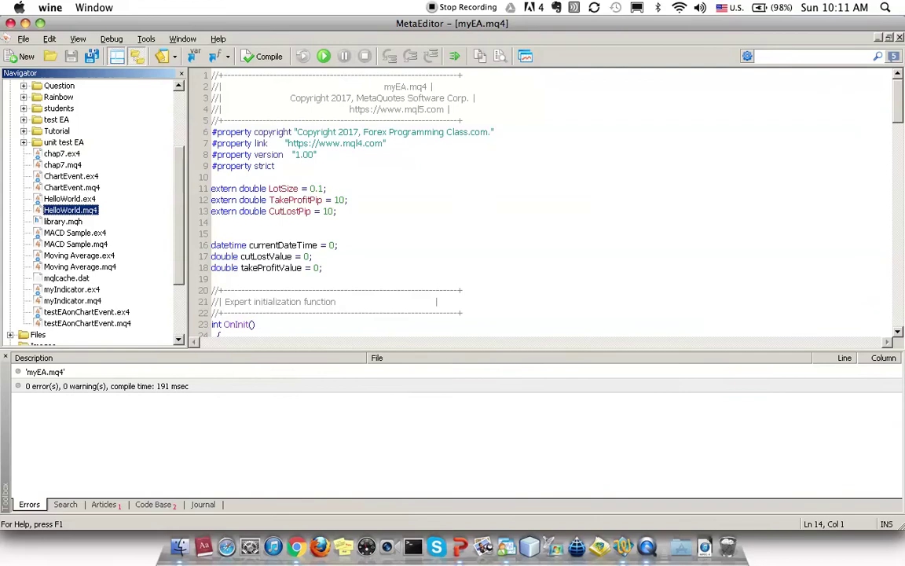
# Step: Open a Finder window and go into the drive_c alias and Program Files folders
pyautogui.click(179, 546)
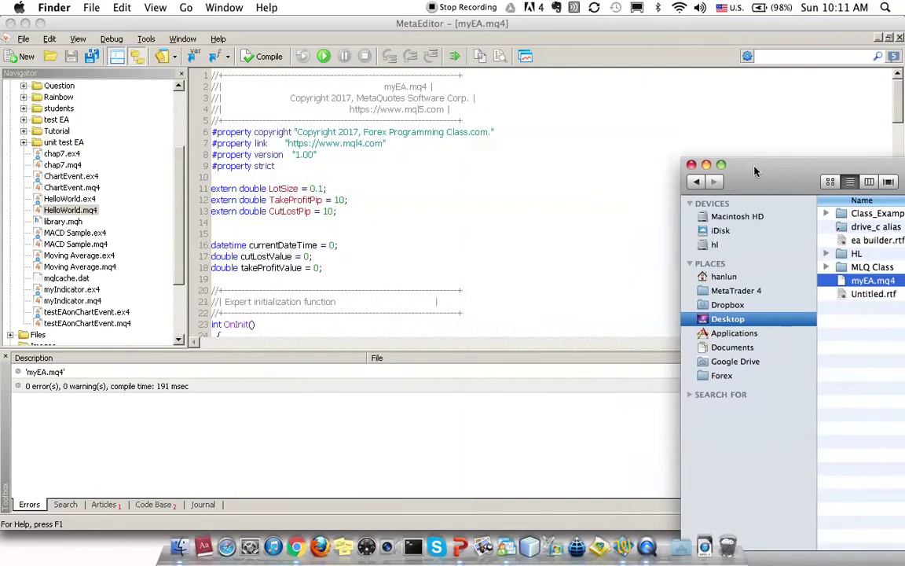
pyautogui.press('super+w')
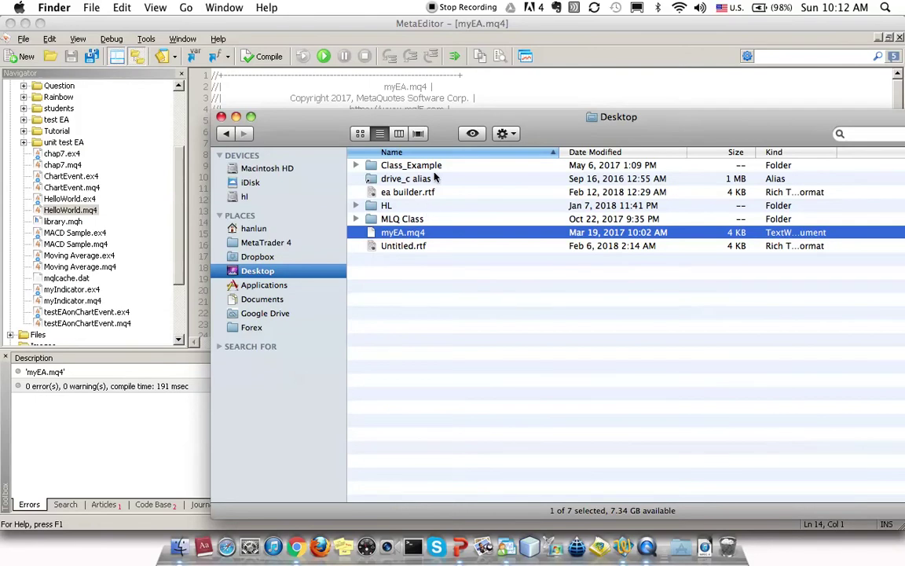
pyautogui.doubleClick(408, 179)
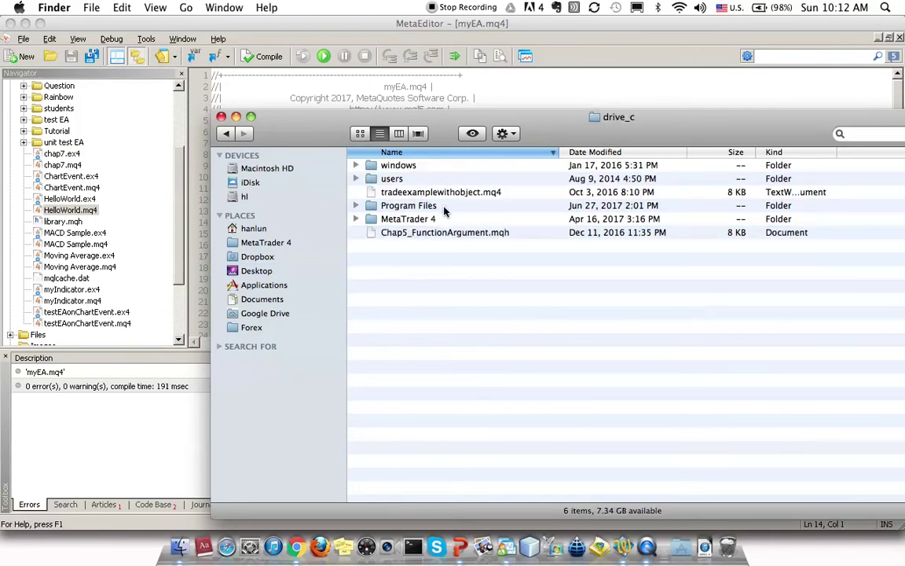
pyautogui.doubleClick(432, 205)
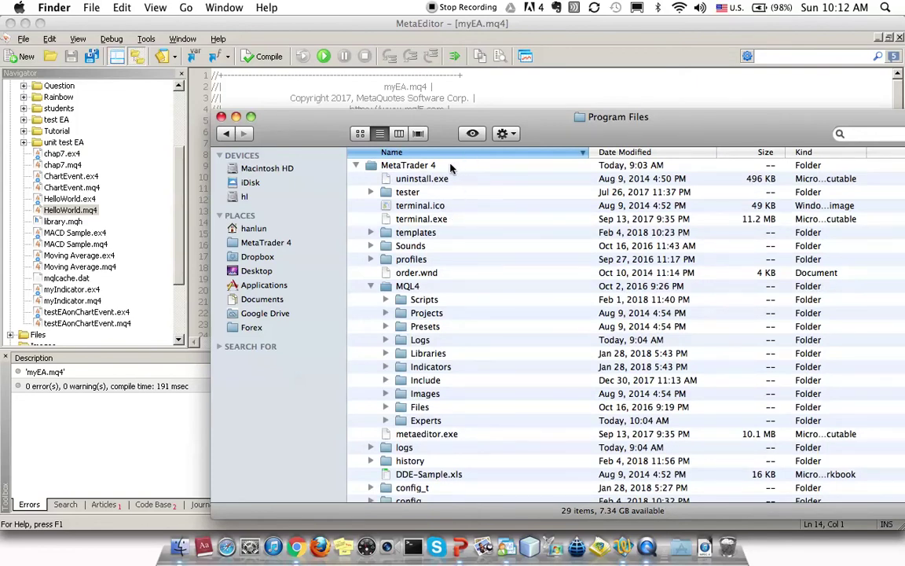
# Step: Open MetaTrader 4 > MQL4 > Experts, showing 29 items including HelloWorld.mq4
pyautogui.scroll(-1, 457, 291)
pyautogui.scroll(-2, 460, 293)
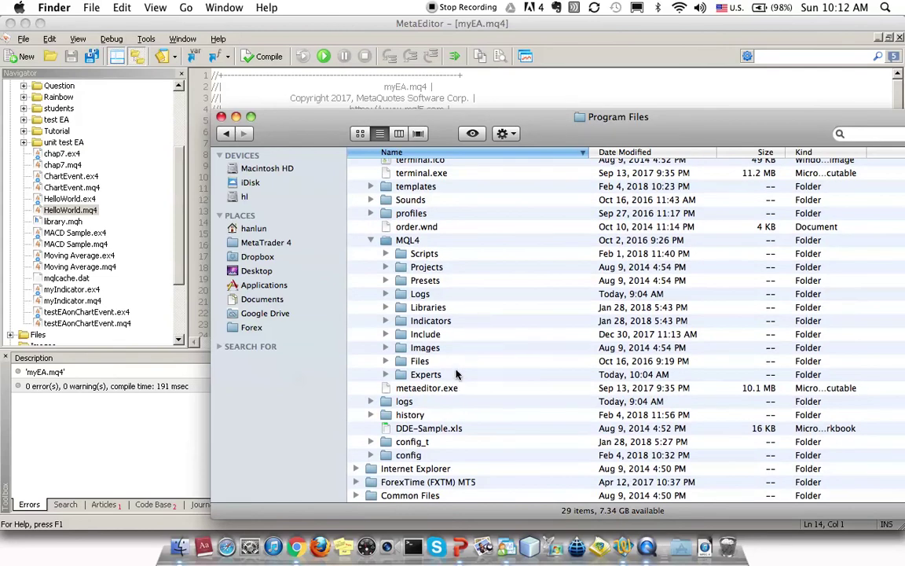
pyautogui.click(437, 240)
pyautogui.doubleClick(482, 380)
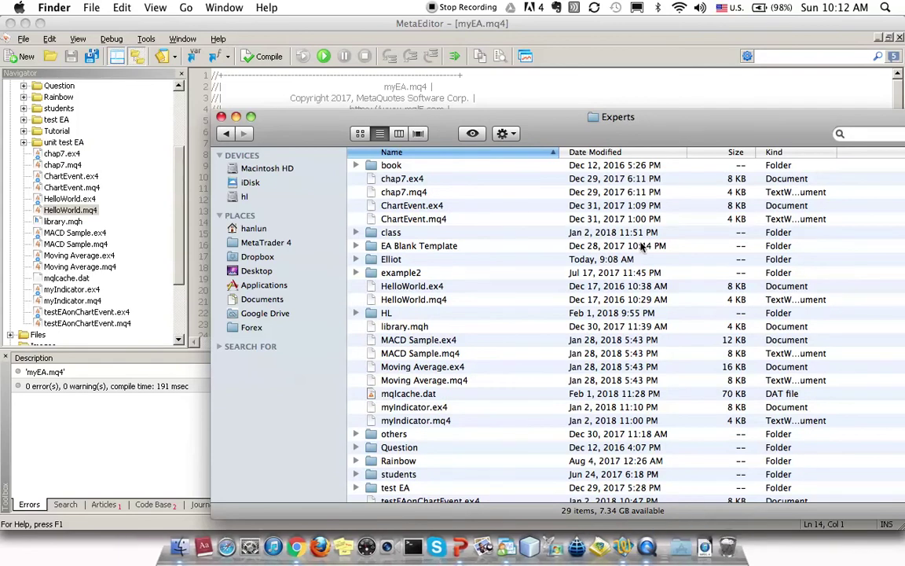
pyautogui.scroll(-3, 550, 350)
pyautogui.scroll(3, 526, 322)
# Step: After a failed paste into Experts, copy myEA.mq4 from the Desktop folder
pyautogui.scroll(-3, 550, 335)
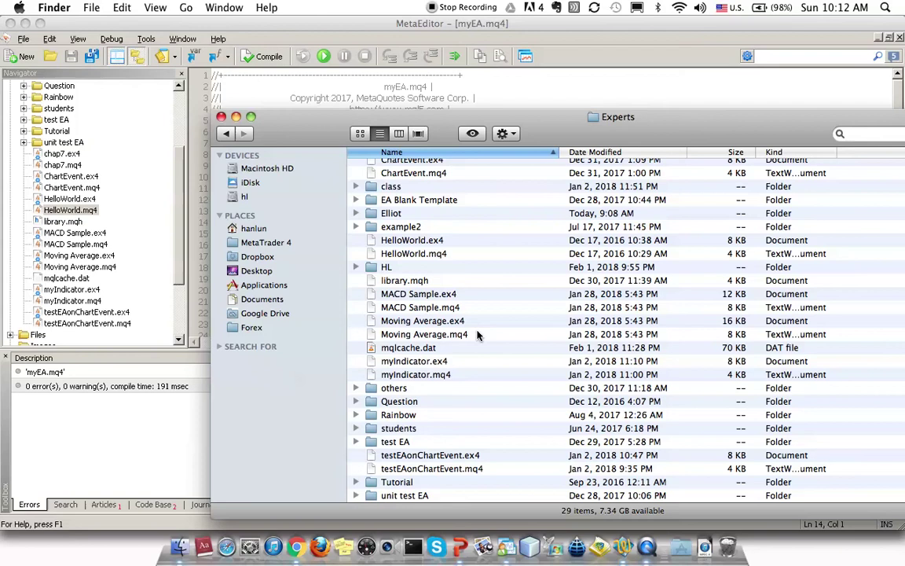
pyautogui.press('super+v')
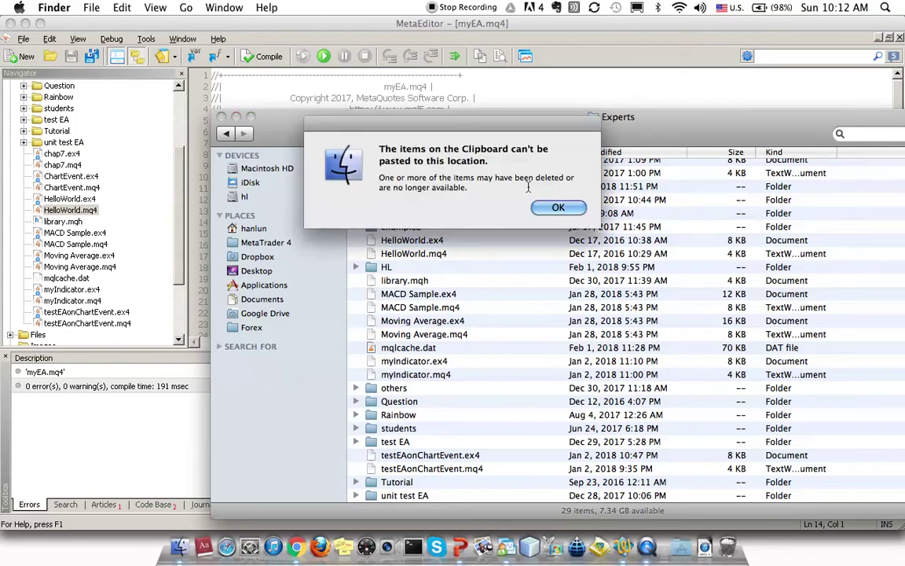
pyautogui.press('Return')
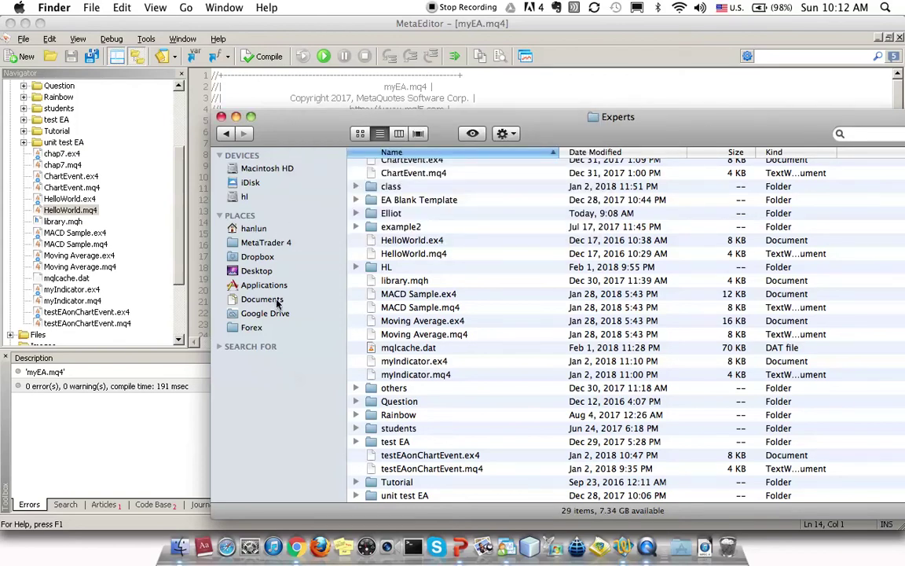
pyautogui.click(272, 272)
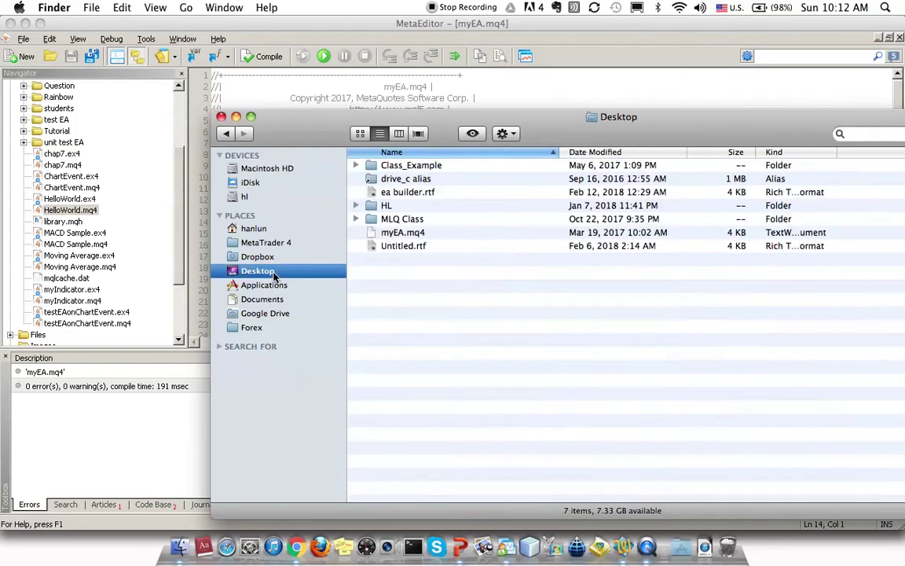
pyautogui.click(404, 232)
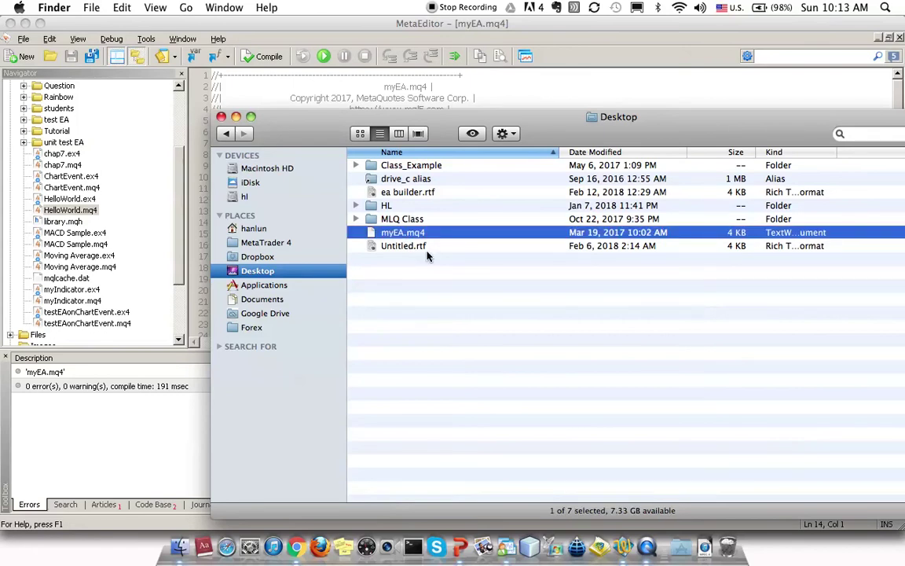
pyautogui.rightClick(429, 233)
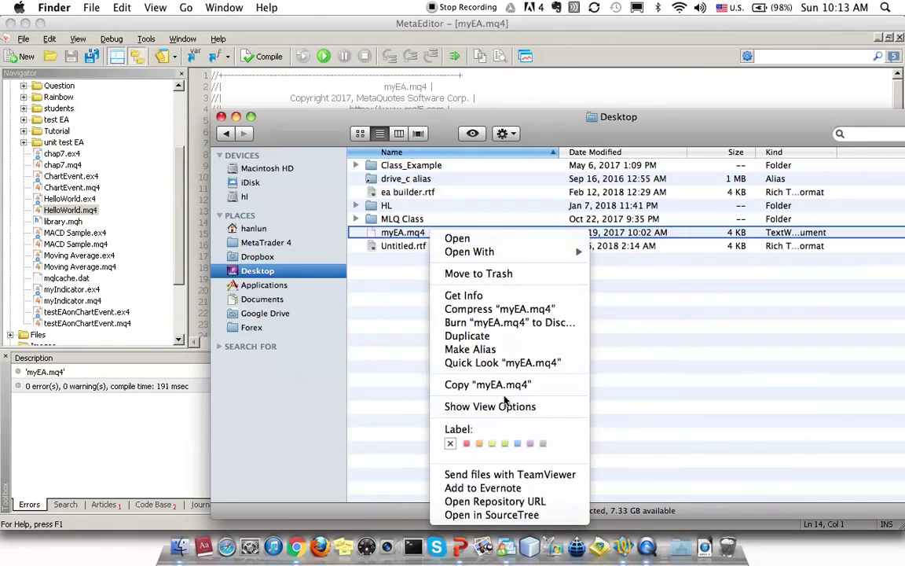
pyautogui.click(438, 347)
# Step: Paste myEA.mq4 into the Experts folder, bringing it to 30 items
pyautogui.click(225, 134)
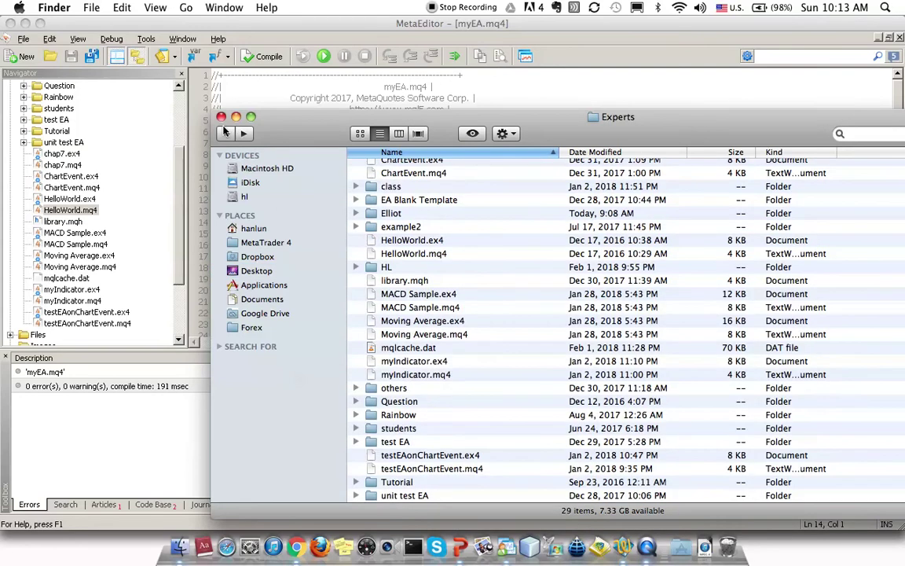
pyautogui.rightClick(536, 213)
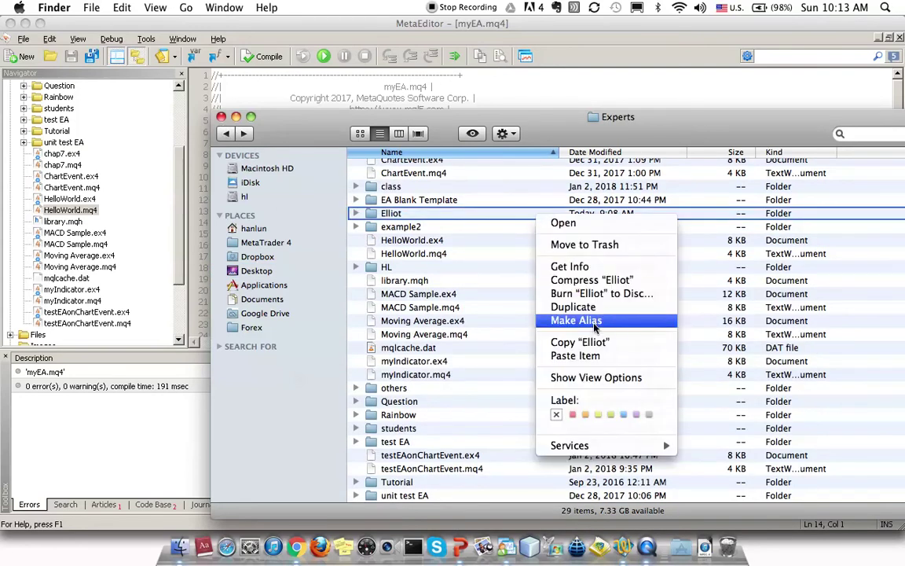
pyautogui.click(553, 128)
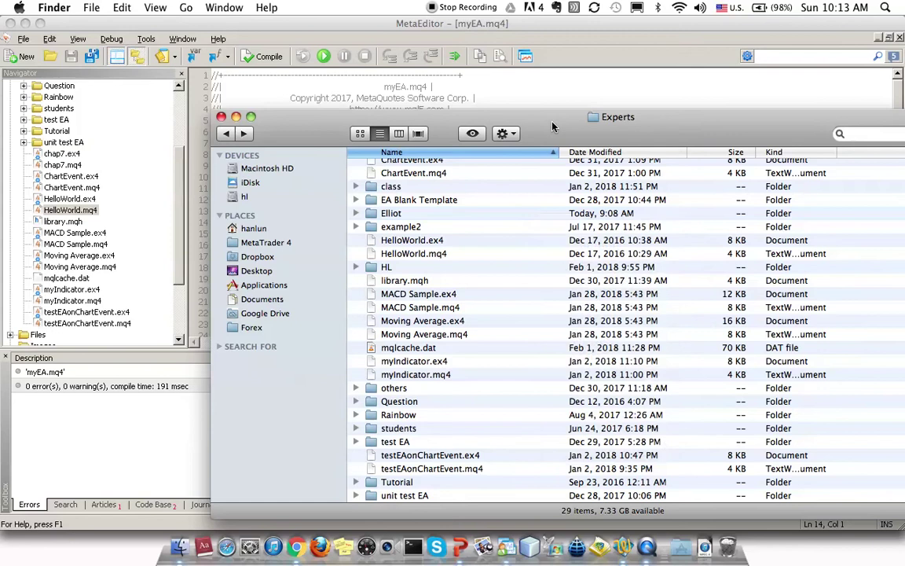
pyautogui.click(409, 361)
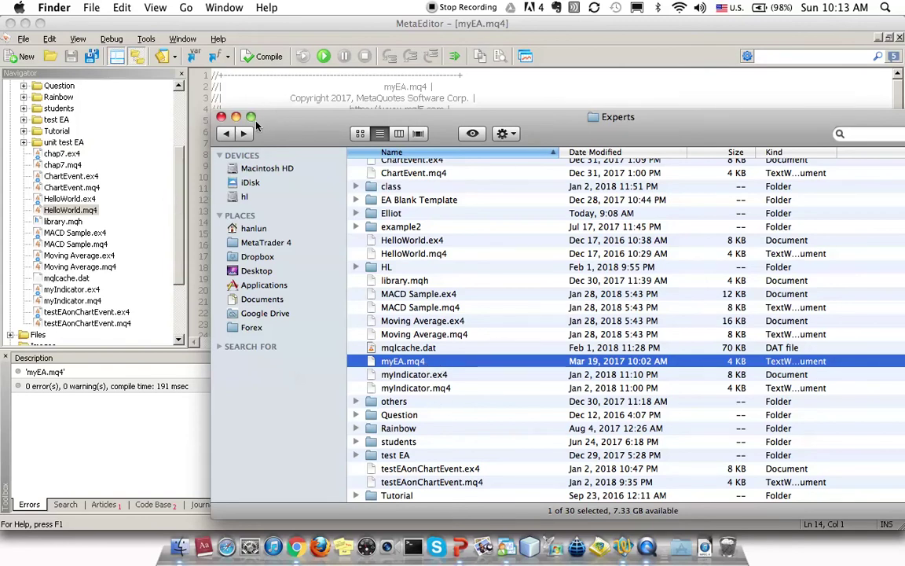
# Step: Close Finder and refresh the Experts folder in MetaEditor's Navigator
pyautogui.click(221, 116)
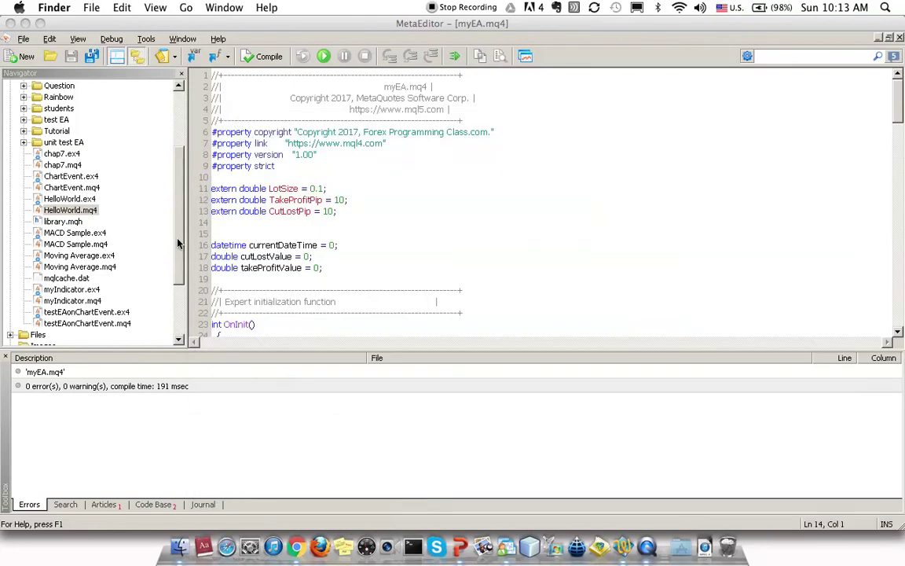
pyautogui.moveTo(177, 245); pyautogui.dragTo(167, 110)
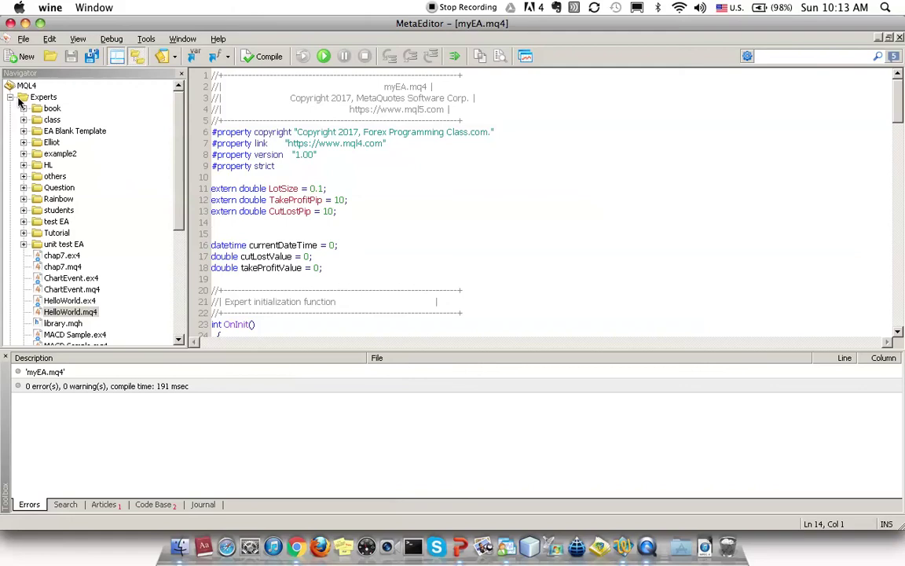
pyautogui.rightClick(49, 97)
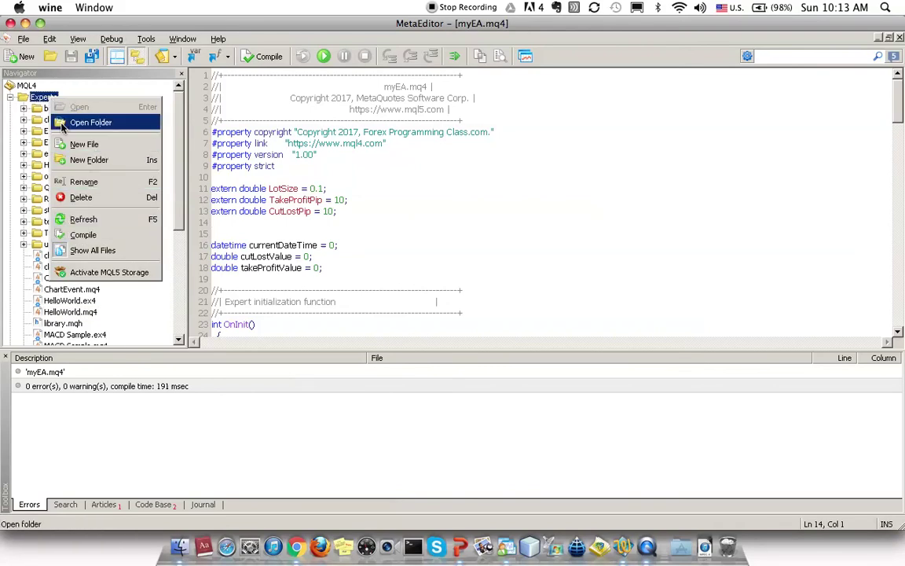
pyautogui.click(113, 220)
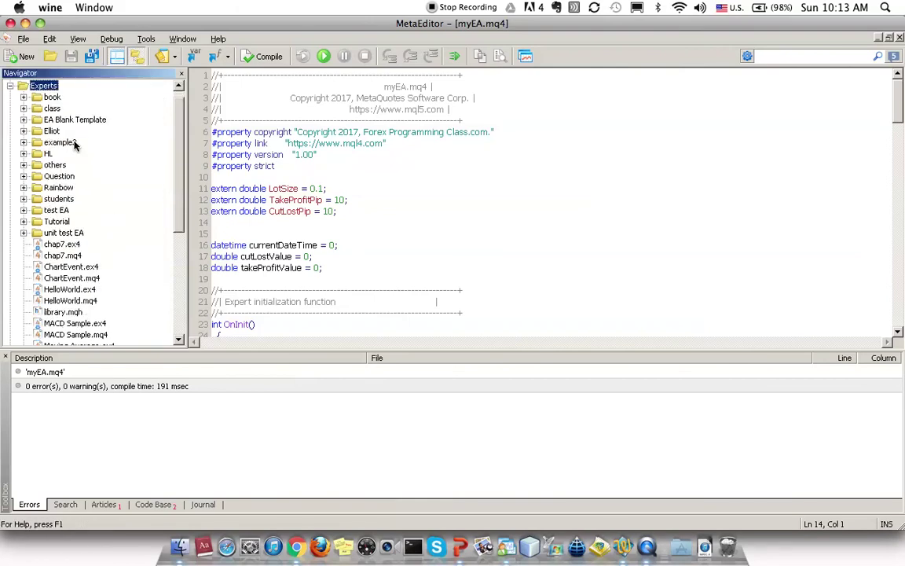
# Step: Open myEA.mq4 from the refreshed Experts file list and scroll its code
pyautogui.scroll(-1, 77, 142)
pyautogui.scroll(-1, 76, 142)
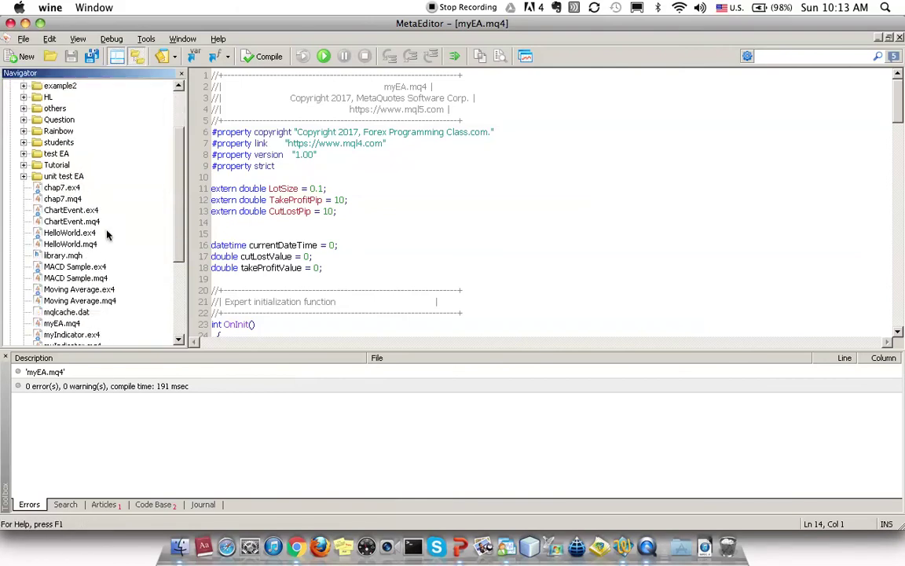
pyautogui.click(66, 312)
pyautogui.doubleClick(67, 323)
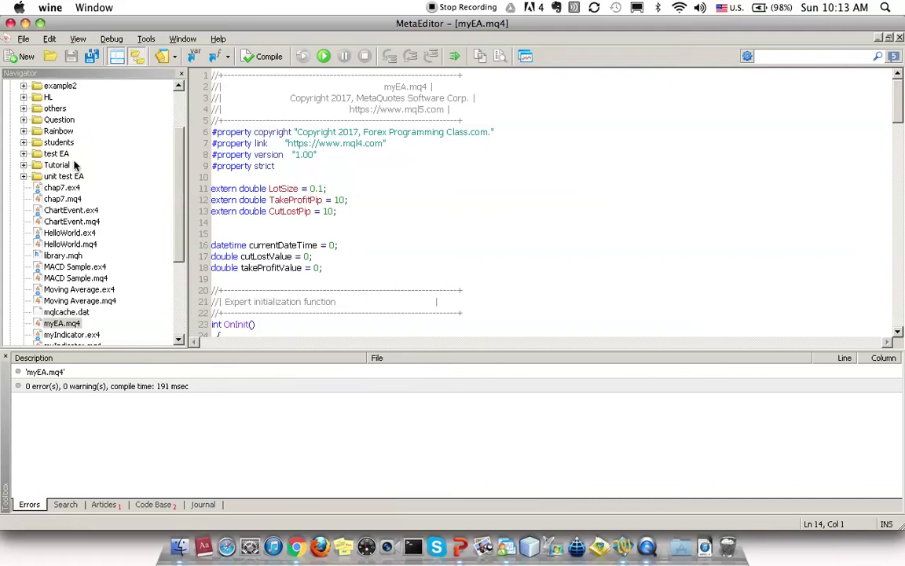
pyautogui.scroll(-2, 94, 240)
pyautogui.scroll(4, 78, 236)
pyautogui.scroll(-3, 79, 169)
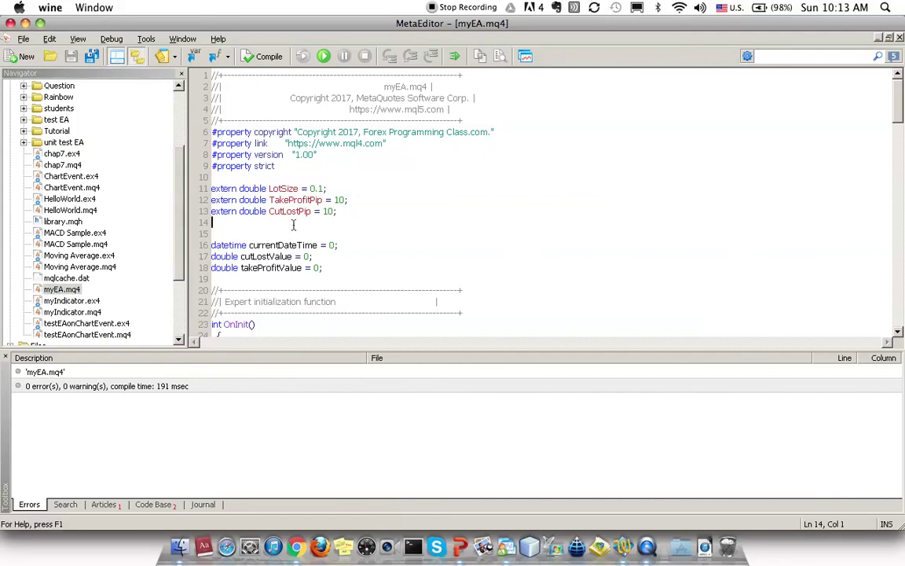
# Step: Review the myEA.mq4 code and compile it
pyautogui.scroll(-1, 314, 206)
pyautogui.scroll(-20, 365, 211)
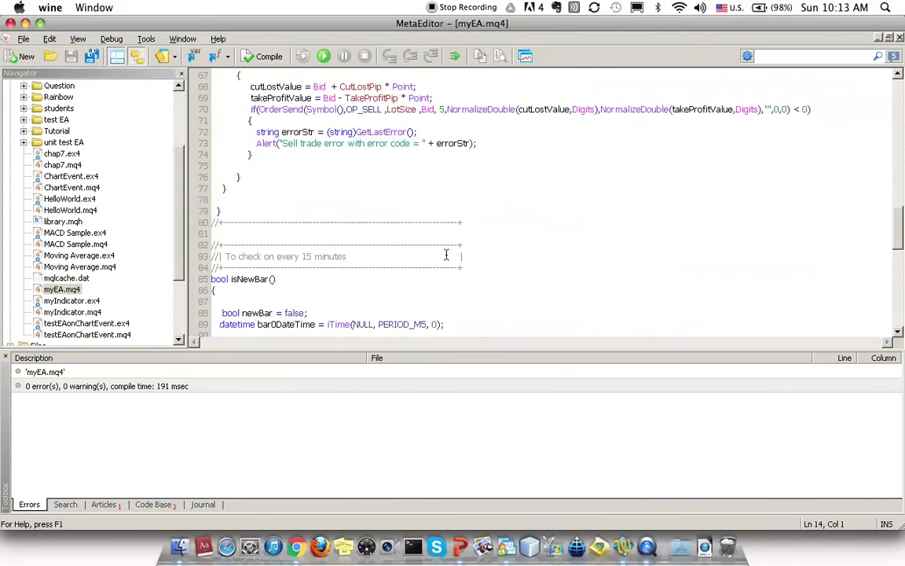
pyautogui.scroll(20, 446, 262)
pyautogui.scroll(-20, 446, 262)
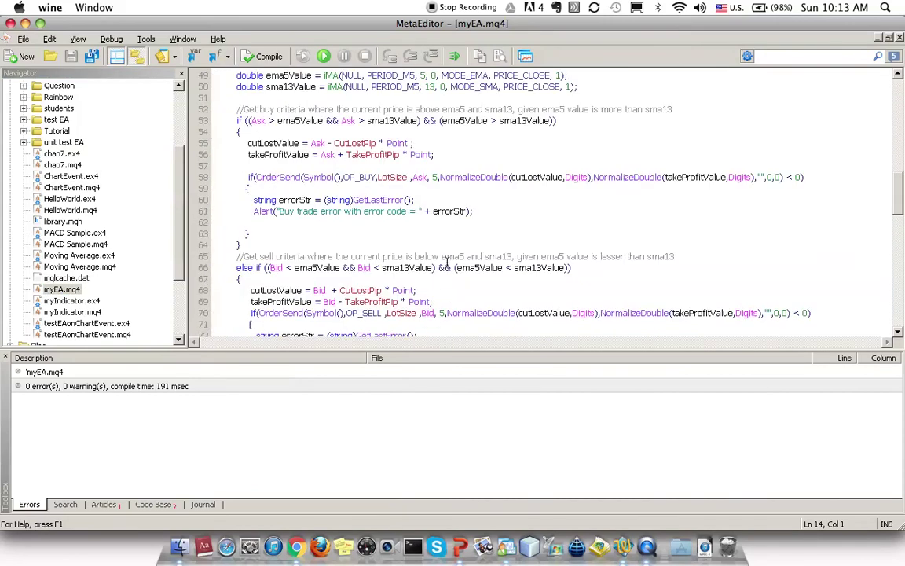
pyautogui.scroll(20, 447, 262)
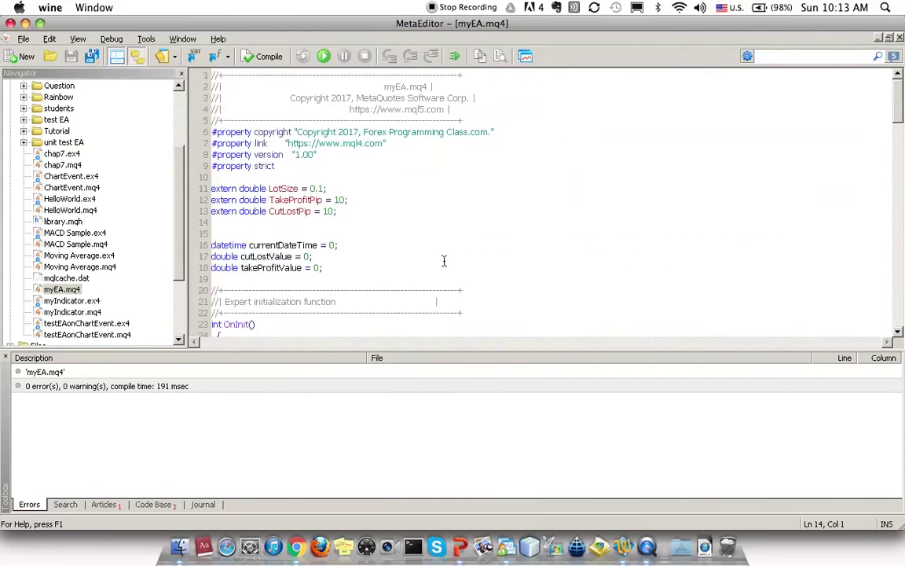
pyautogui.click(253, 55)
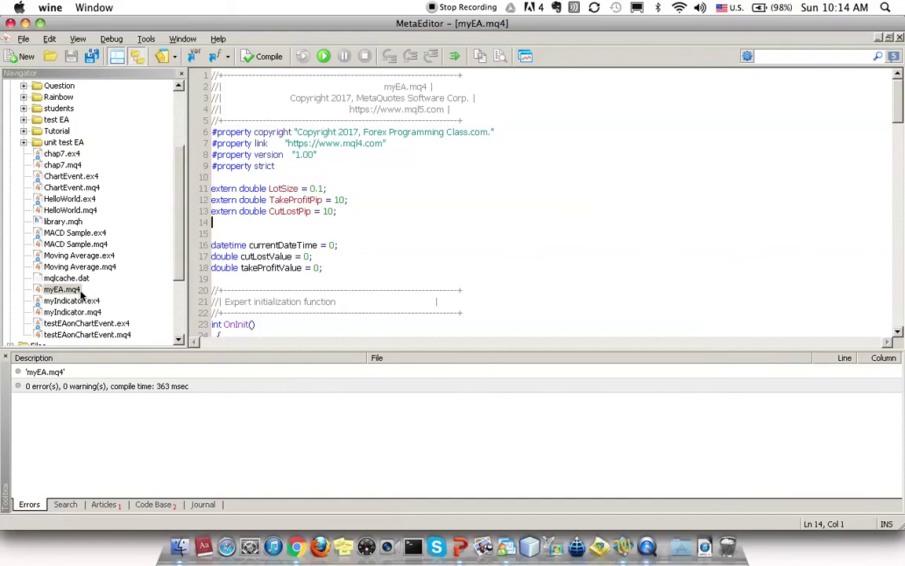
# Step: Keep the myEA.mq4 name unchanged and recompile with 0 errors and 0 warnings
pyautogui.click(71, 296)
pyautogui.click(52, 290)
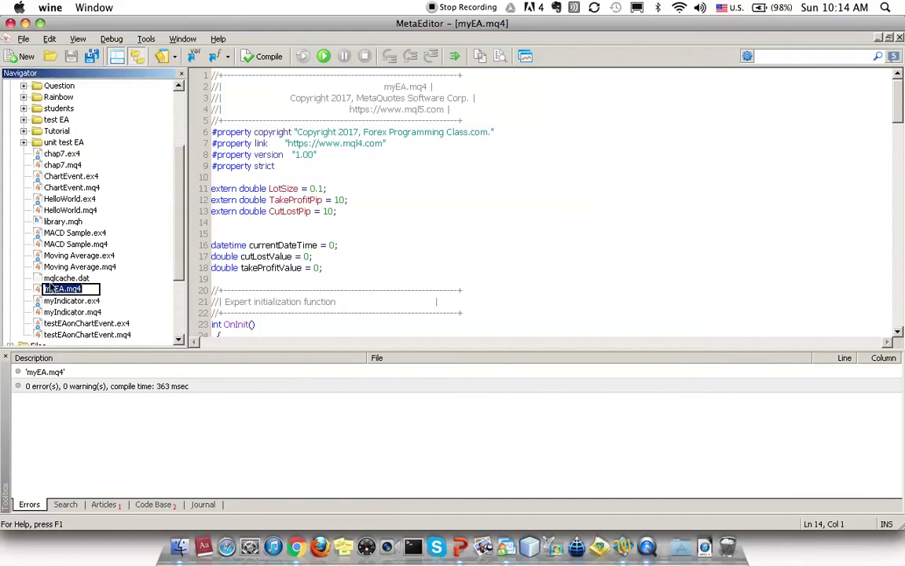
pyautogui.click(302, 291)
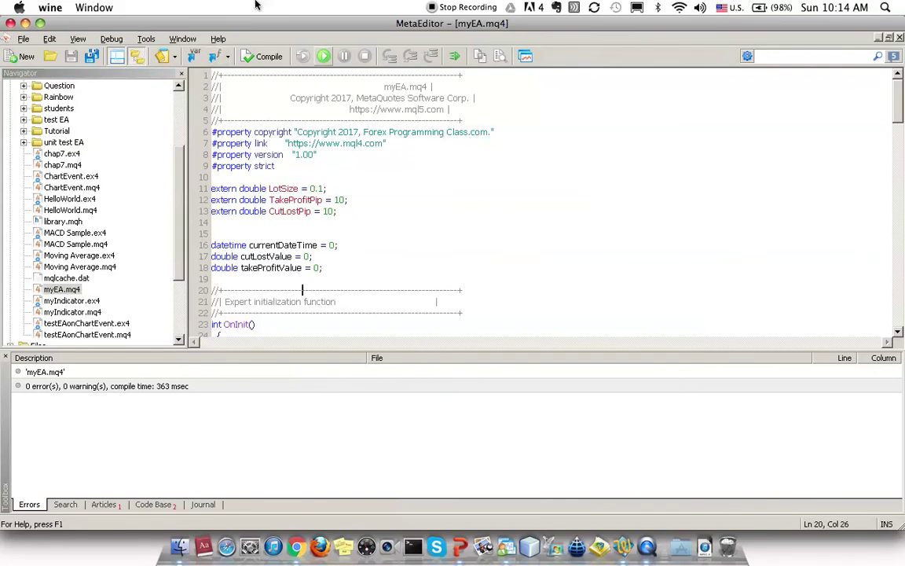
pyautogui.click(244, 55)
# Step: Minimize MetaEditor, refresh MT4's Expert Advisors list in the Navigator, and select myEA
pyautogui.click(25, 22)
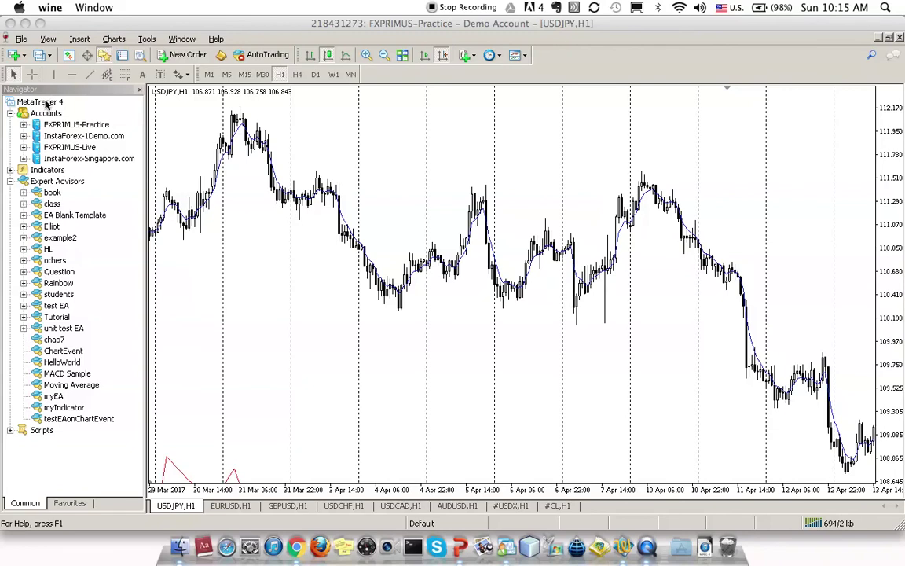
pyautogui.click(45, 183)
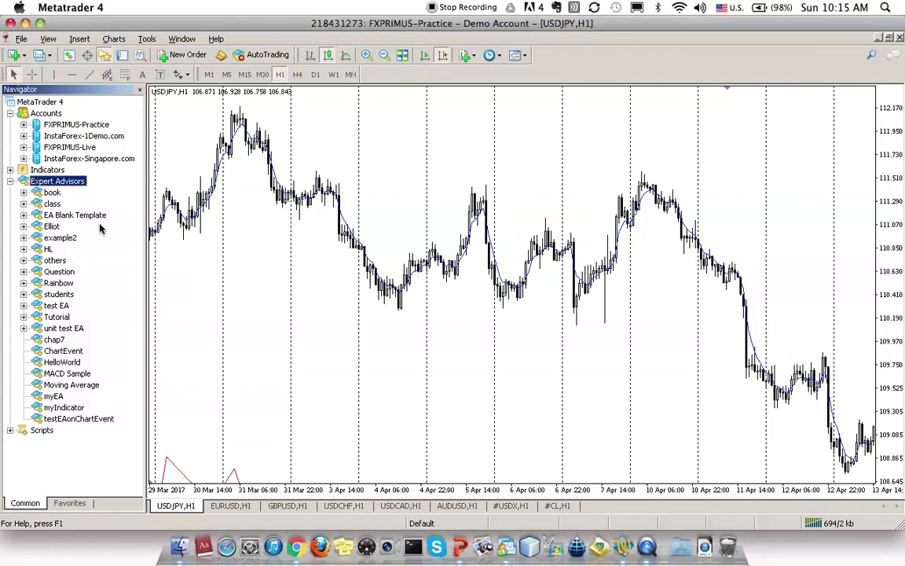
pyautogui.rightClick(73, 186)
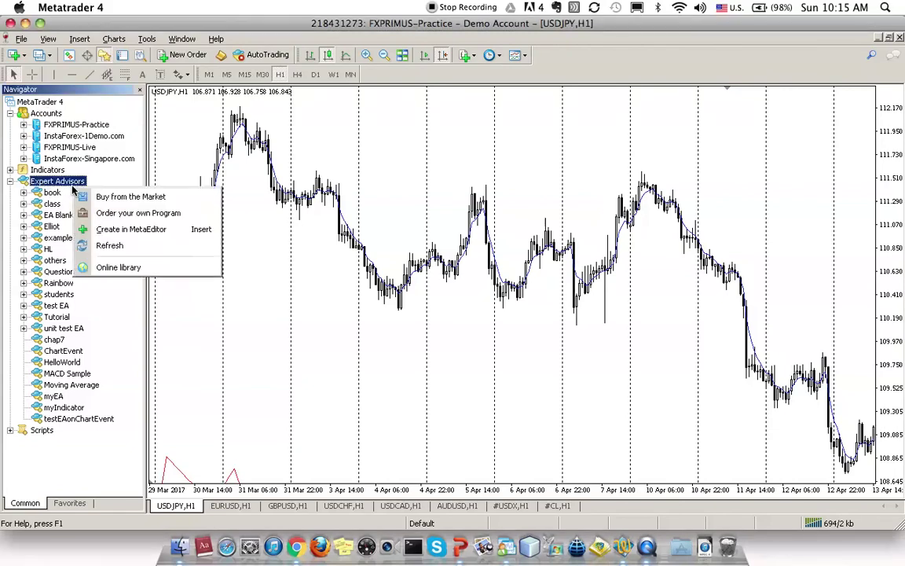
pyautogui.click(107, 245)
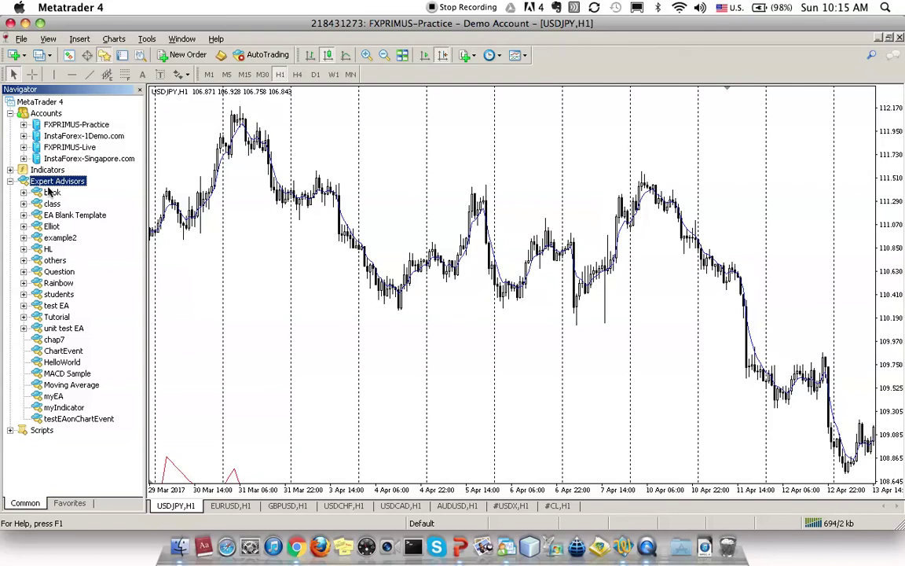
pyautogui.click(53, 398)
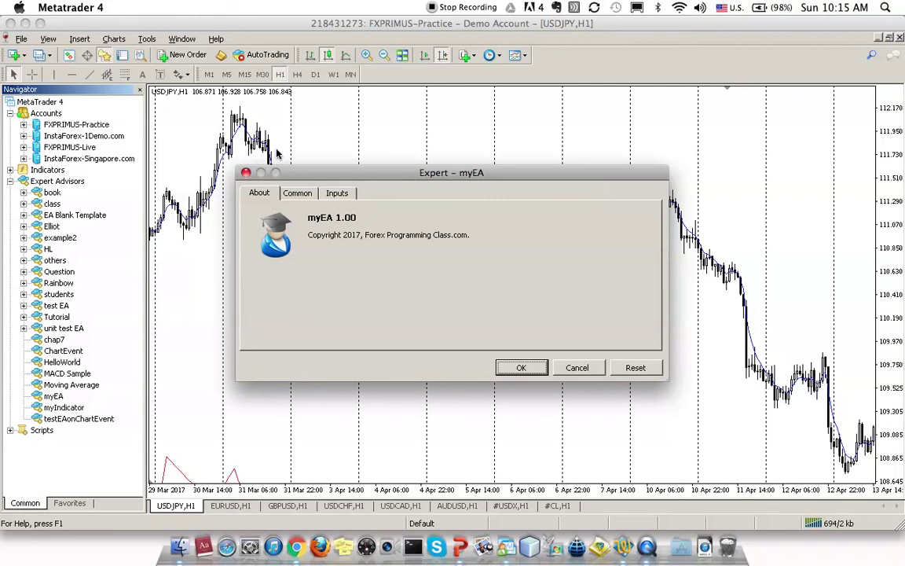
# Step: In myEA's Common settings, tick Allow live trading, leaving it enabled after toggling it off and on
pyautogui.click(297, 194)
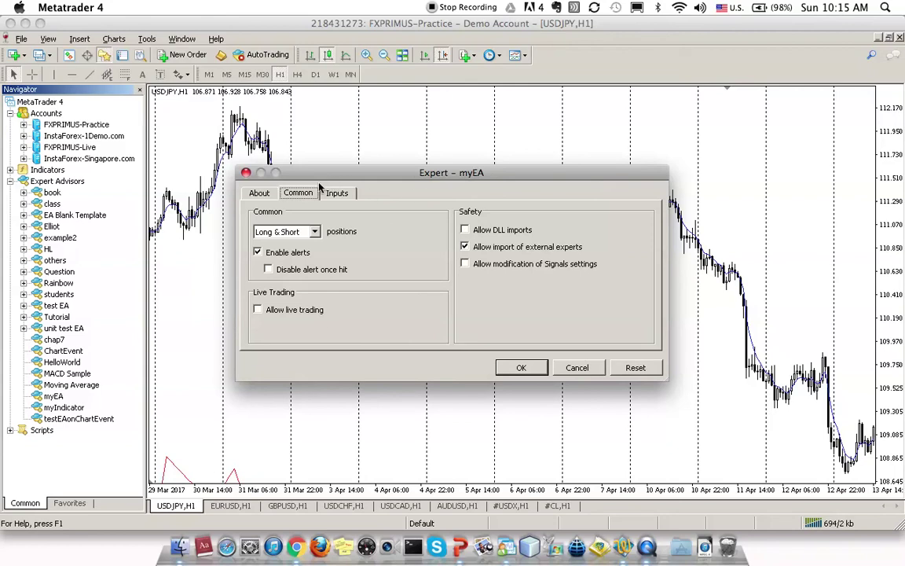
pyautogui.click(260, 310)
pyautogui.click(257, 309)
pyautogui.click(257, 309)
# Step: Confirm myEA's settings with OK and leave the toolbar's AutoTrading button switched on (green)
pyautogui.click(510, 369)
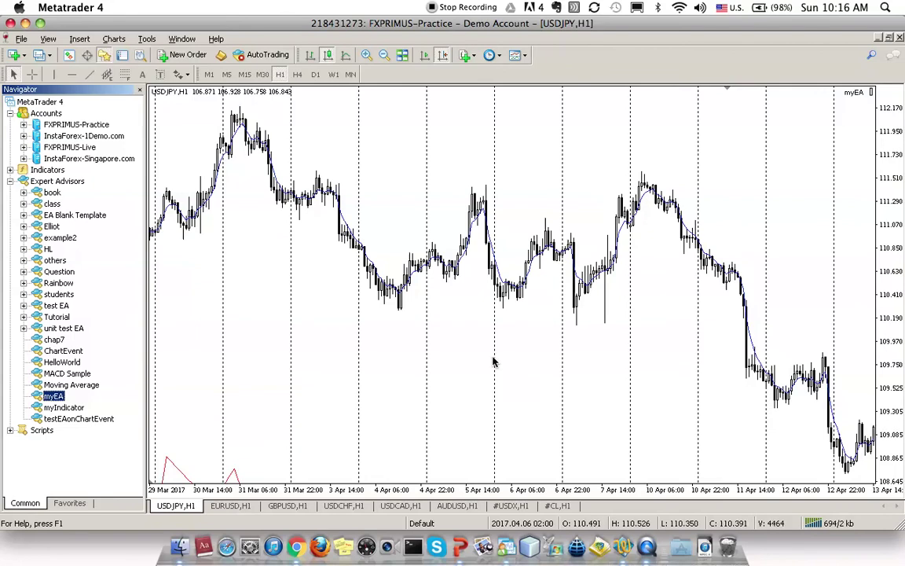
pyautogui.click(259, 53)
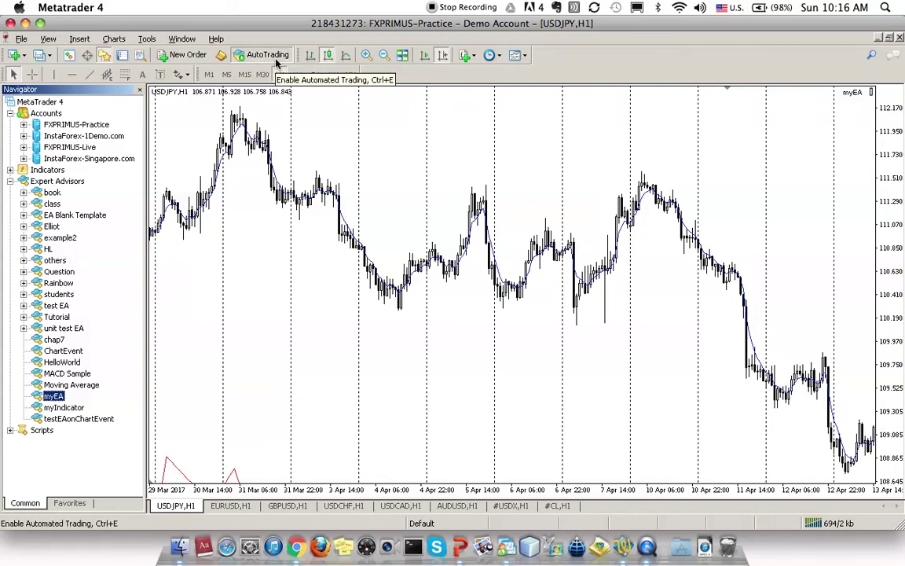
pyautogui.click(272, 57)
pyautogui.click(271, 57)
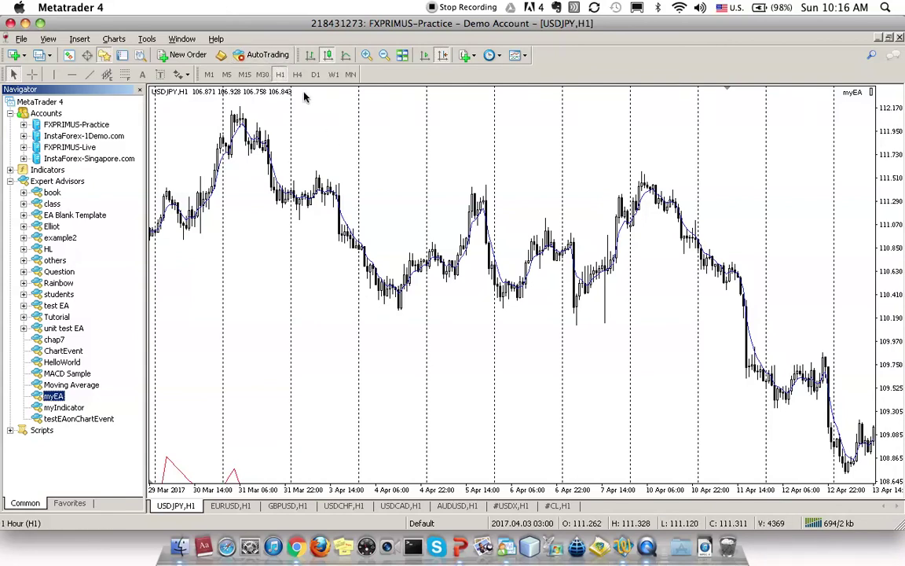
pyautogui.click(277, 60)
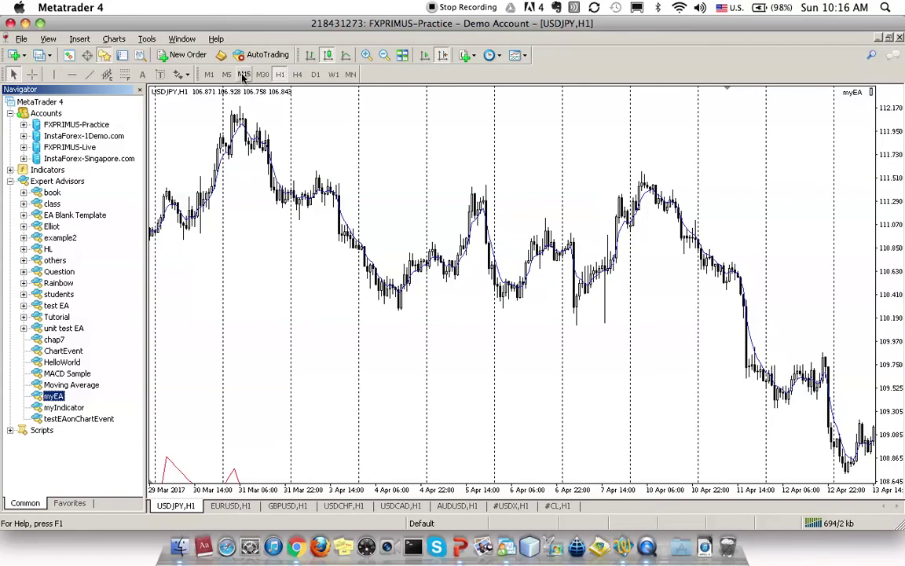
pyautogui.click(265, 61)
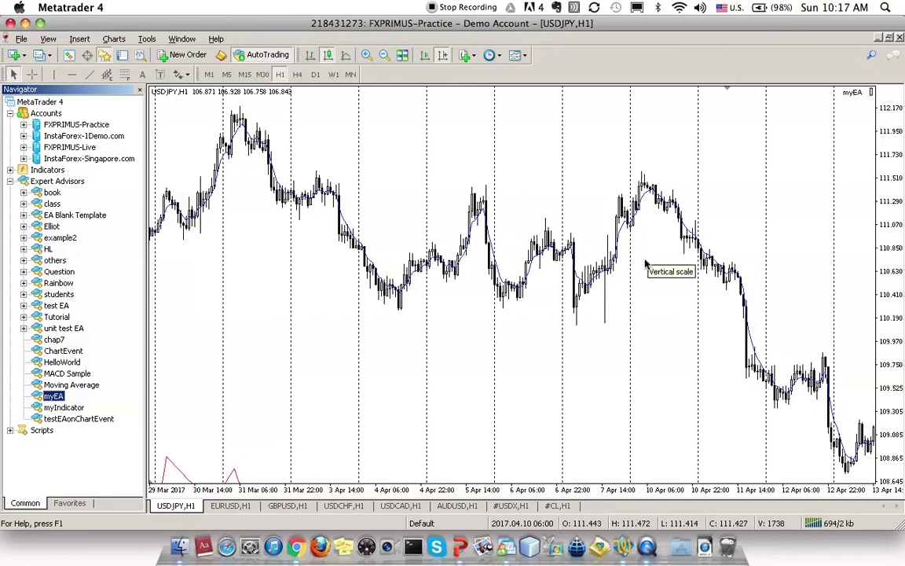
# Step: Bring PowerPoint to the front from the Dock, leaving the USDJPY chart running
pyautogui.click(462, 539)
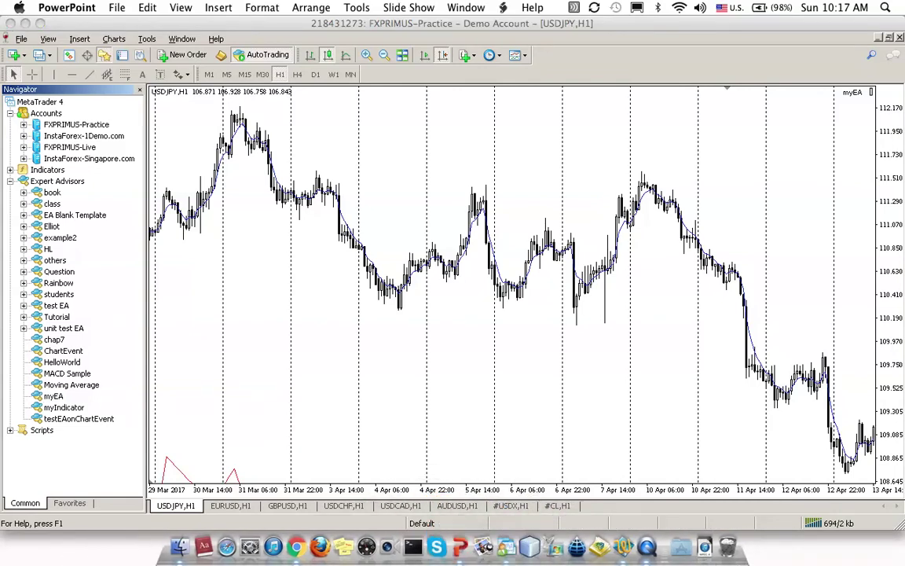